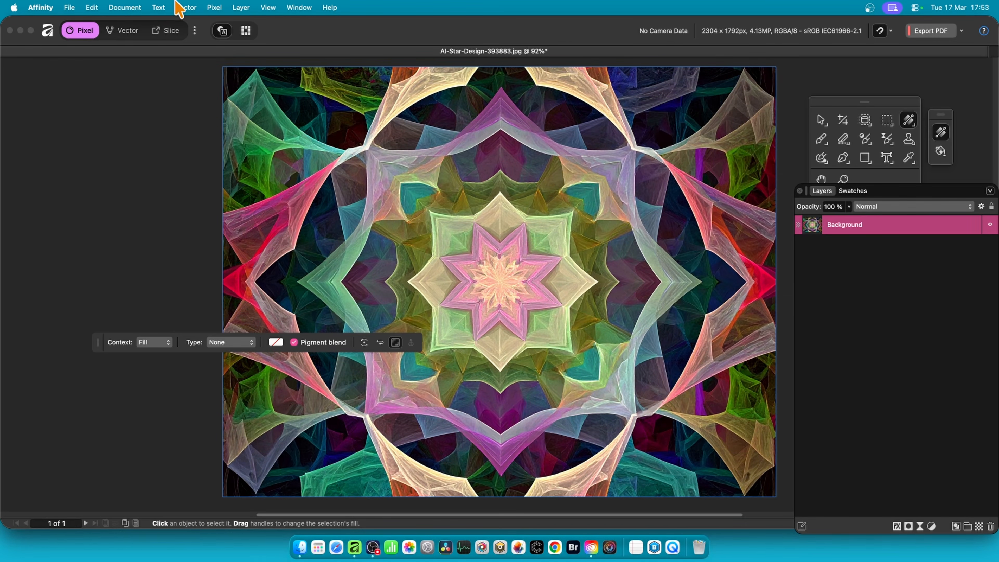
Start a Glitch distortion filter on the Background layer and set its glitch type to Data Blocks
{"action": "left_click", "coordinate": [215, 8]}
{"action": "mouse_move", "coordinate": [215, 32]}
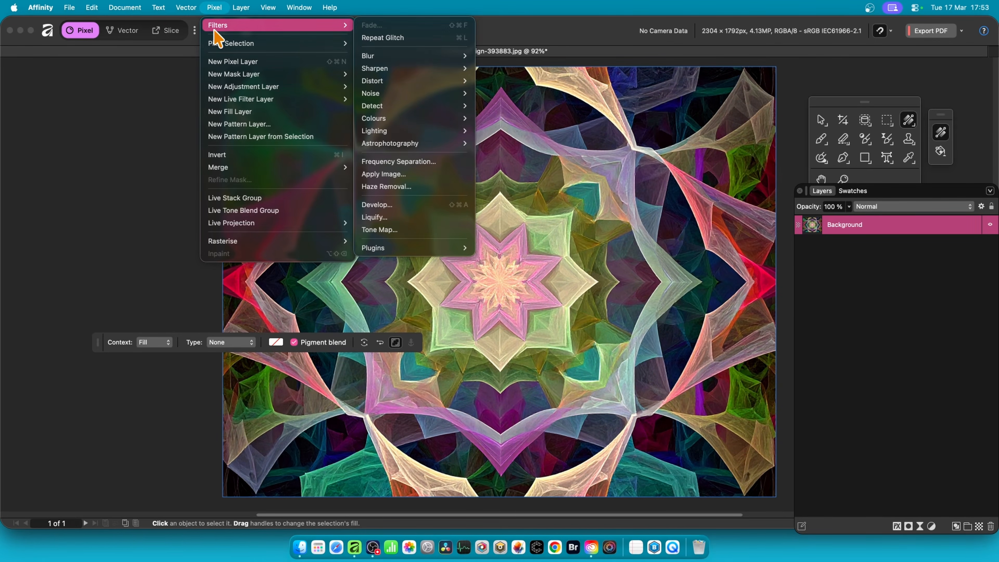
{"action": "mouse_move", "coordinate": [411, 82]}
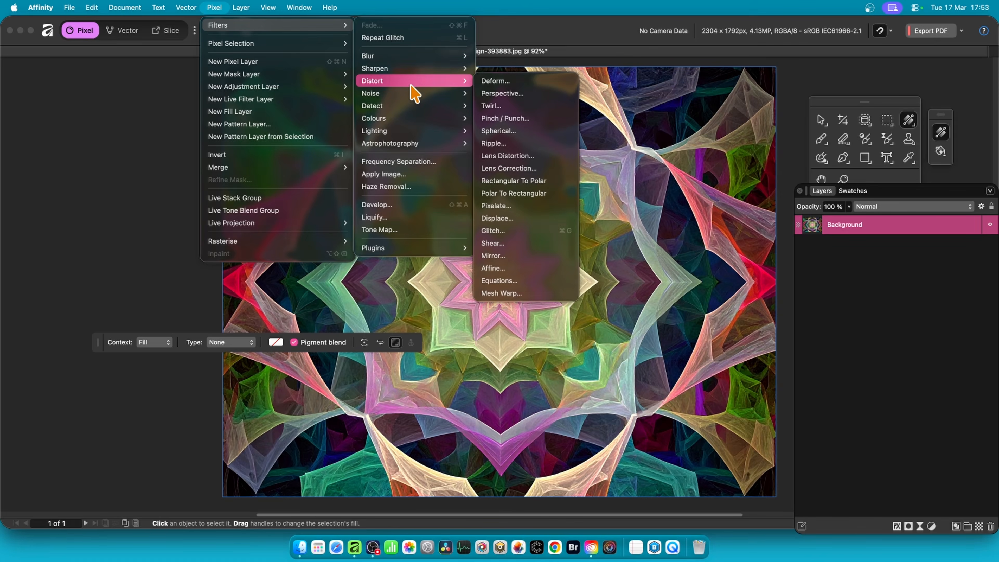
{"action": "left_click", "coordinate": [523, 232]}
{"action": "left_click_drag", "start_coordinate": [871, 346], "coordinate": [536, 140]}
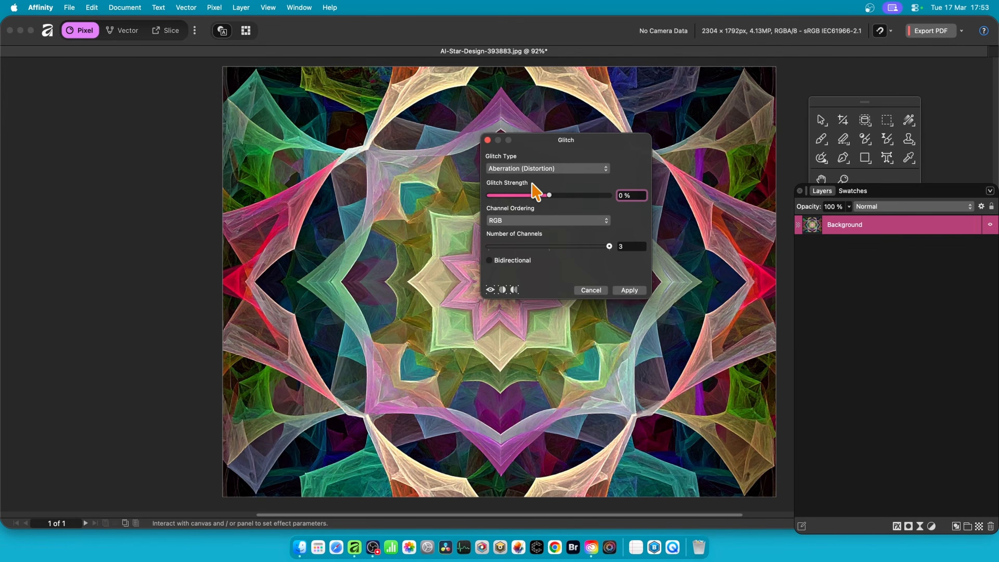
{"action": "left_click", "coordinate": [532, 171]}
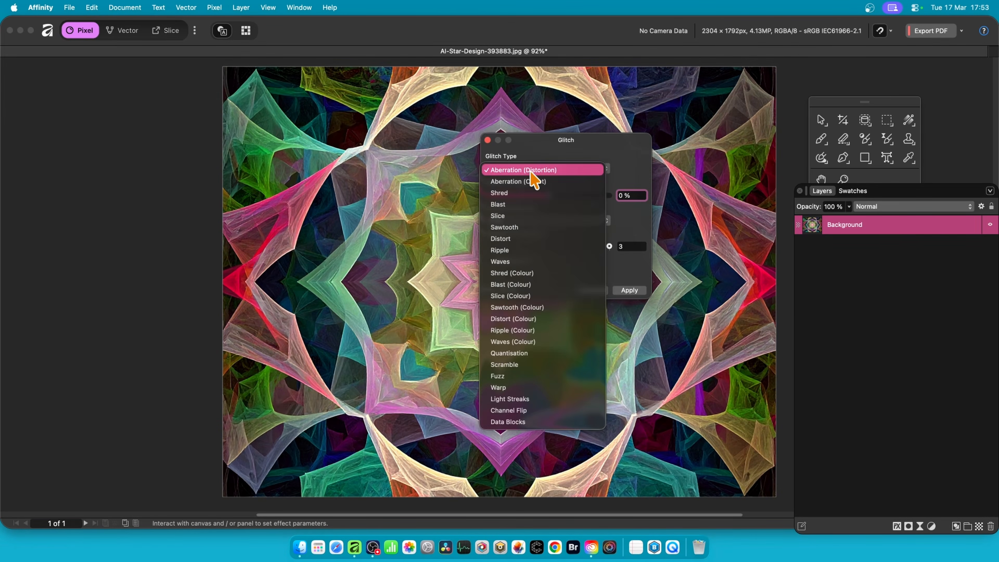
{"action": "left_click", "coordinate": [524, 421]}
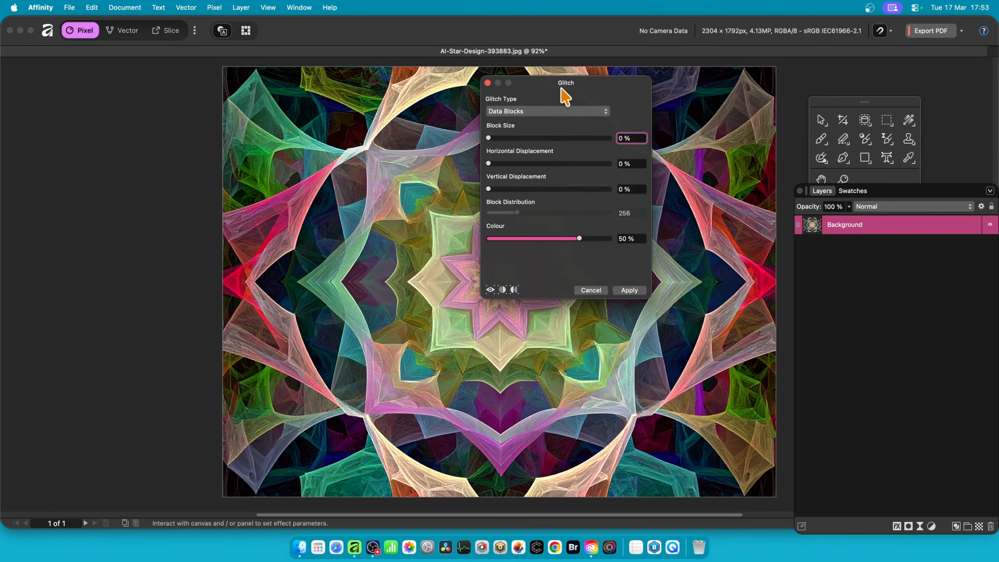
{"action": "left_click_drag", "start_coordinate": [561, 90], "coordinate": [654, 174]}
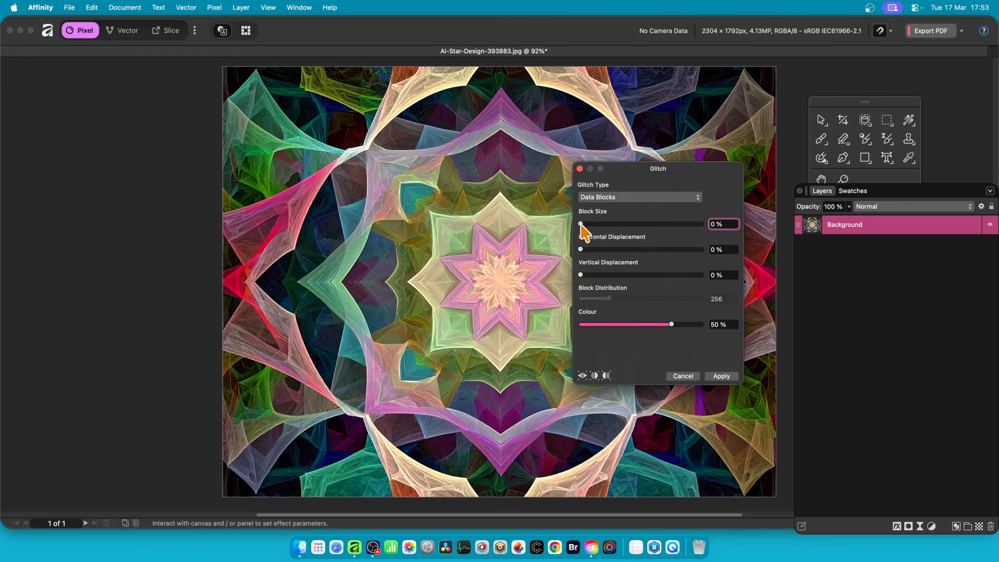
Set the glitch's block size to 10% and its colour to 0%
{"action": "left_click_drag", "start_coordinate": [580, 224], "coordinate": [584, 224]}
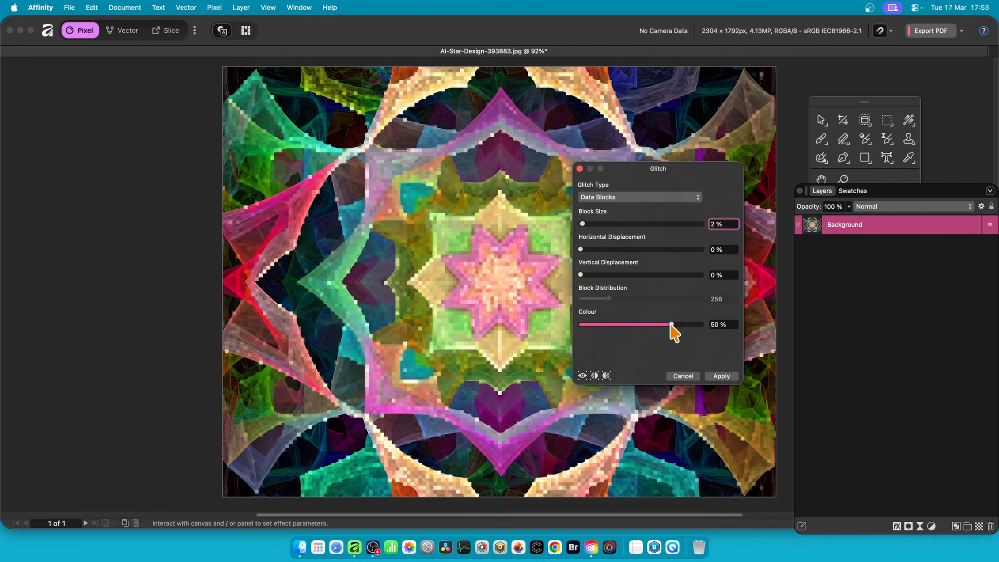
{"action": "left_click_drag", "start_coordinate": [670, 325], "coordinate": [641, 324]}
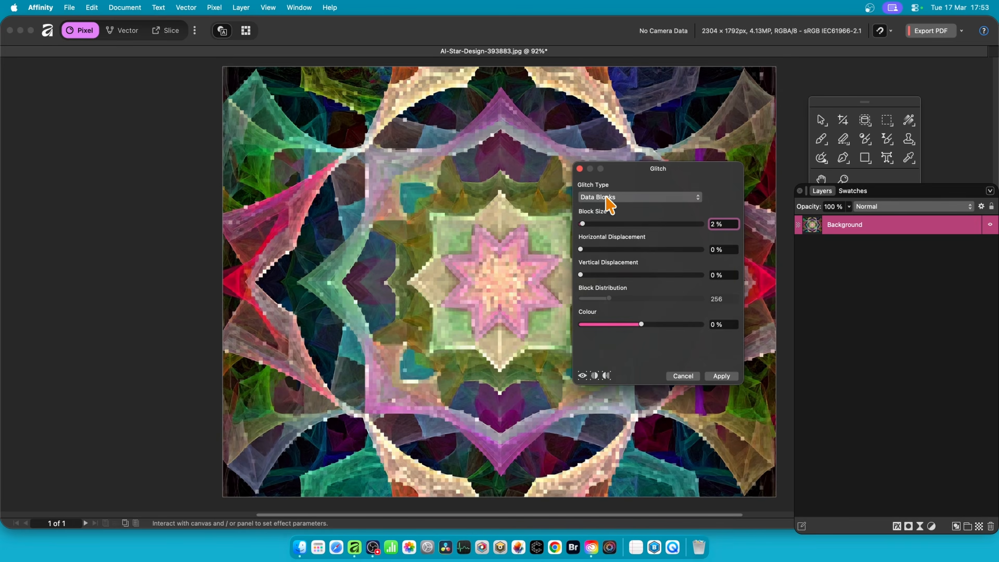
{"action": "left_click", "coordinate": [587, 225]}
{"action": "left_click_drag", "start_coordinate": [588, 227], "coordinate": [592, 224]}
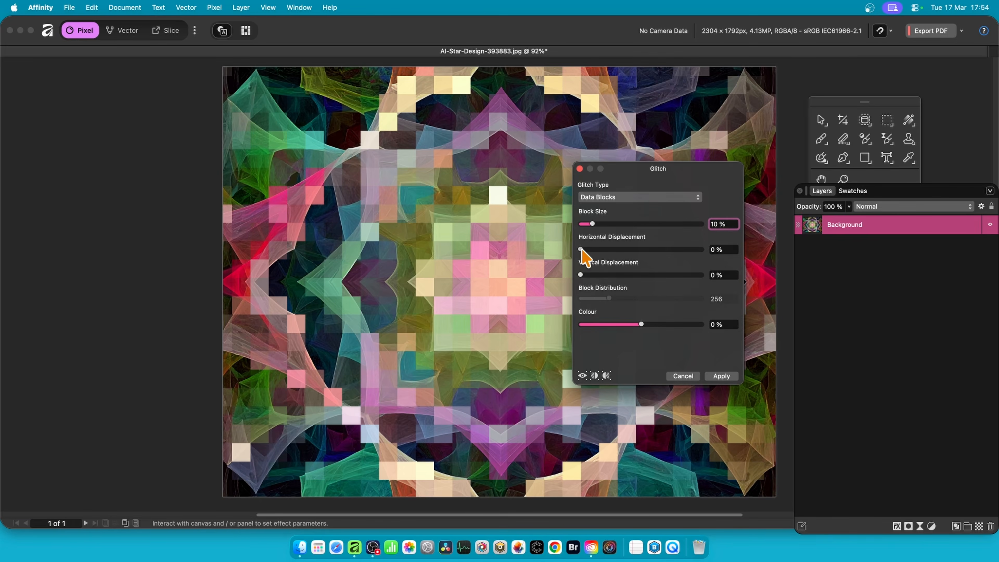
Set the block size to 12%, horizontal displacement to 46%, vertical displacement to 31% and block distribution to 154
{"action": "left_click_drag", "start_coordinate": [580, 249], "coordinate": [655, 256]}
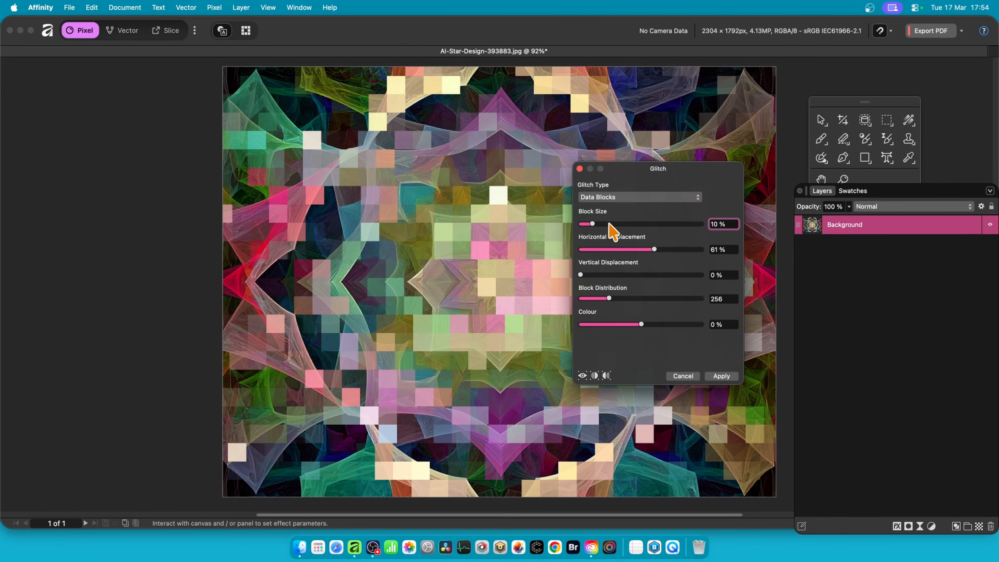
{"action": "left_click_drag", "start_coordinate": [656, 254], "coordinate": [632, 255]}
{"action": "left_click_drag", "start_coordinate": [591, 224], "coordinate": [595, 224]}
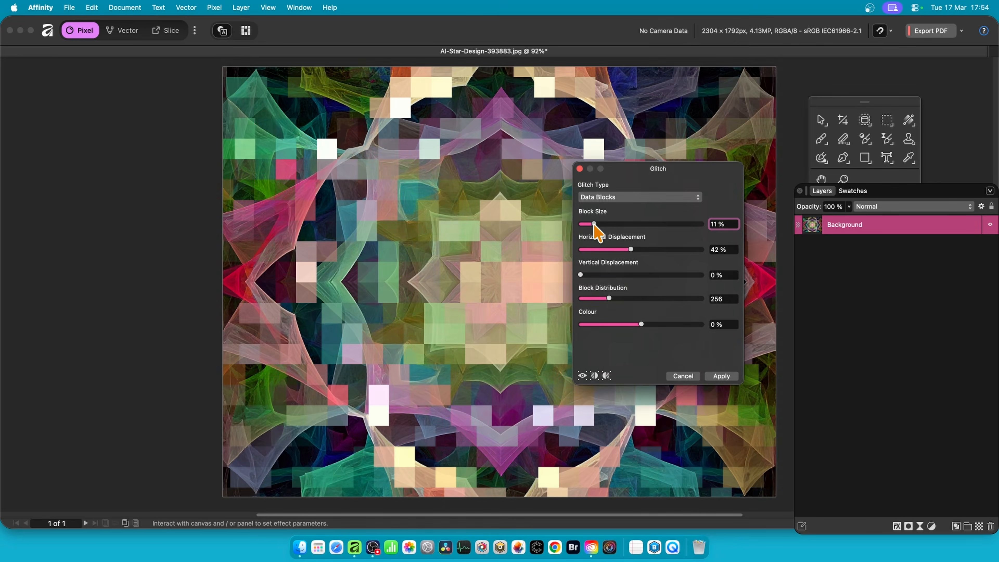
{"action": "left_click_drag", "start_coordinate": [581, 275], "coordinate": [661, 275]}
{"action": "mouse_move", "coordinate": [608, 298]}
{"action": "left_mouse_down"}
{"action": "mouse_move", "coordinate": [621, 299]}
{"action": "mouse_move", "coordinate": [600, 299]}
{"action": "left_mouse_up"}
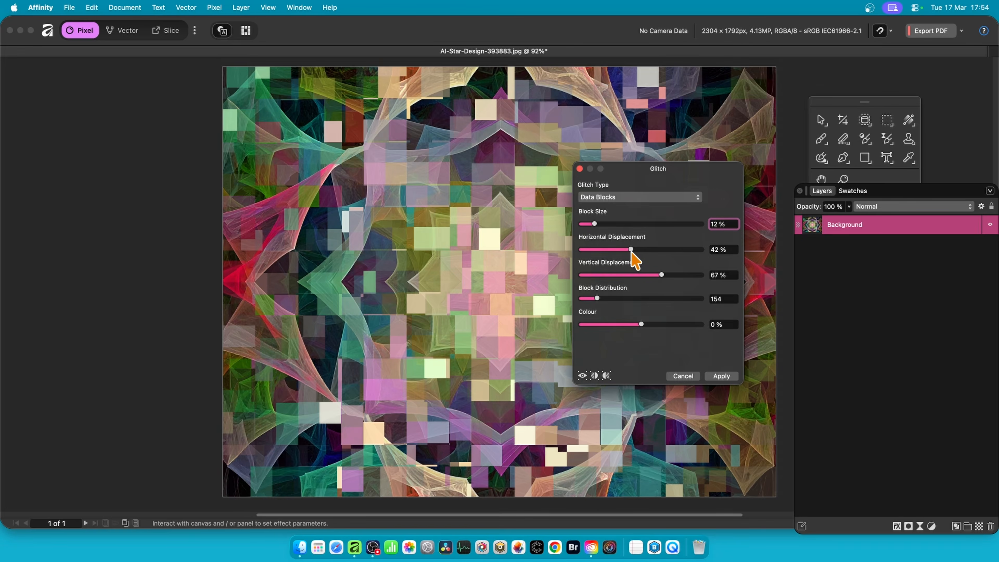
{"action": "left_click_drag", "start_coordinate": [631, 250], "coordinate": [618, 275]}
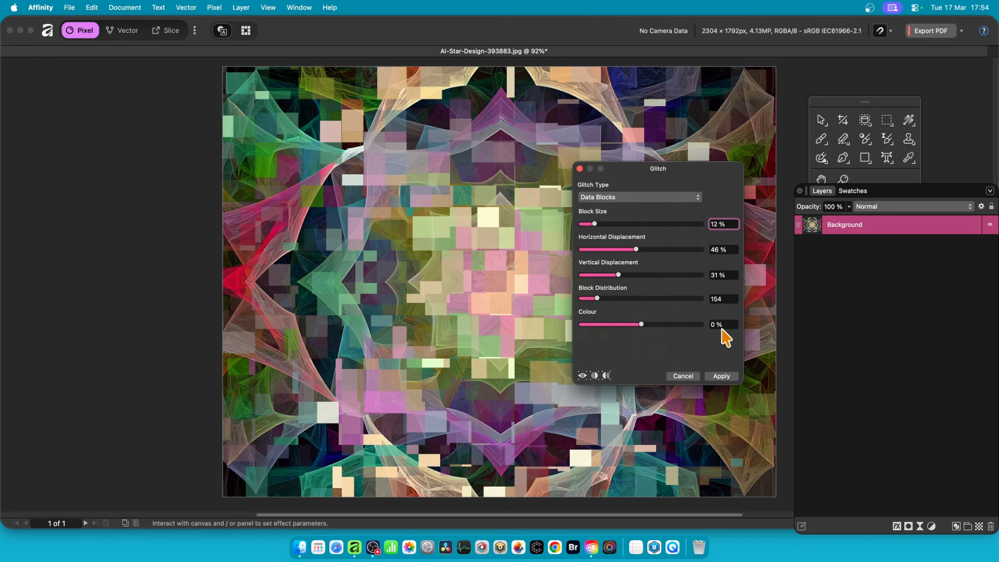
Set the glitch colour to 100%, horizontal displacement to 200% and block distribution to 168, and apply the filter
{"action": "left_click_drag", "start_coordinate": [641, 324], "coordinate": [568, 318]}
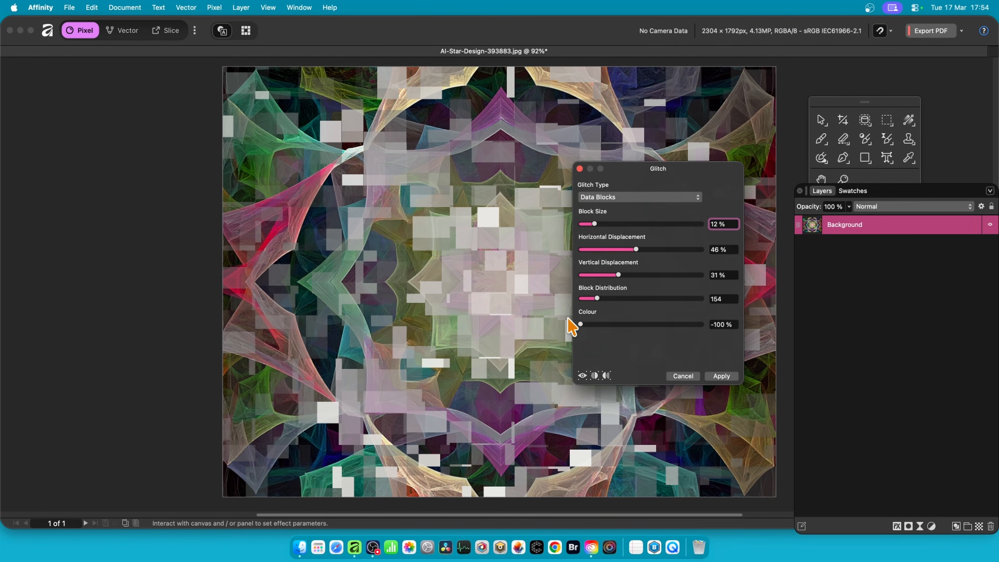
{"action": "left_click_drag", "start_coordinate": [580, 324], "coordinate": [715, 340]}
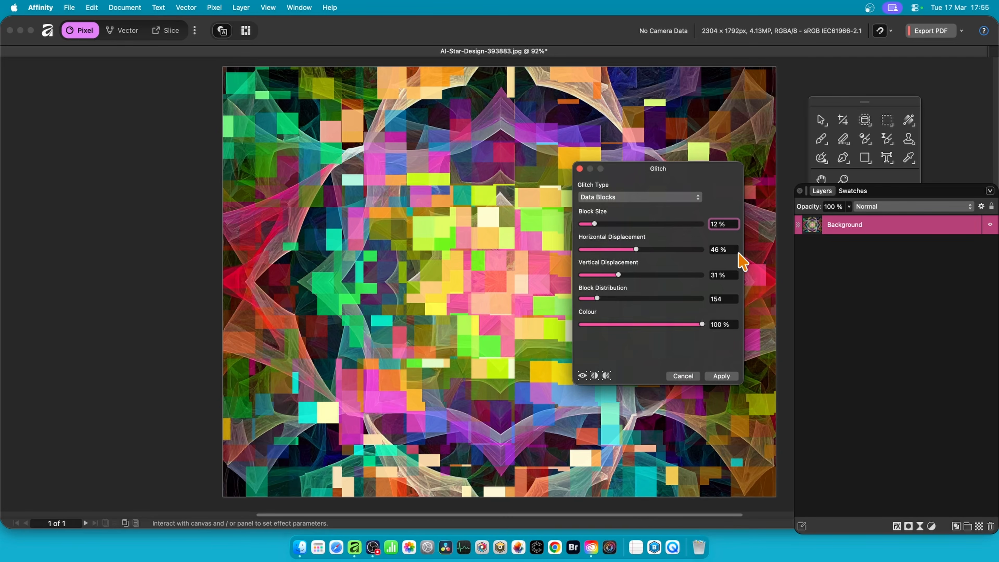
{"action": "left_click", "coordinate": [730, 252]}
{"action": "left_click_drag", "start_coordinate": [730, 252], "coordinate": [651, 243]}
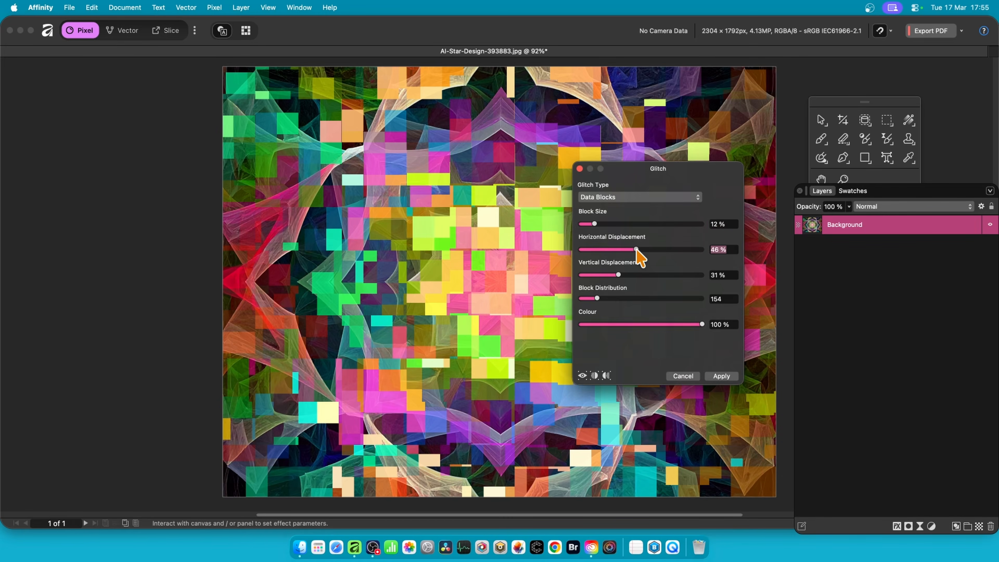
{"action": "left_click_drag", "start_coordinate": [636, 249], "coordinate": [739, 257]}
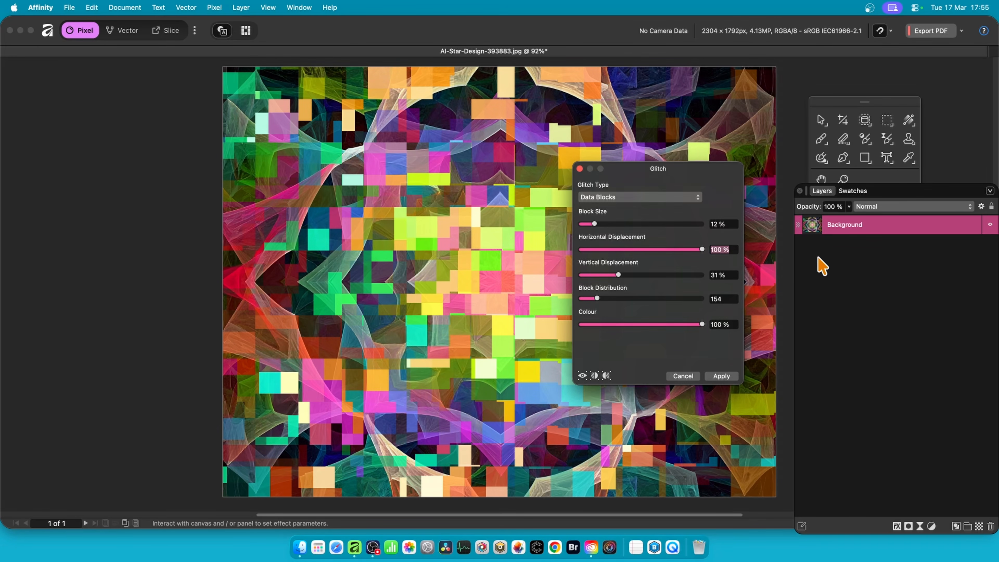
{"action": "type", "text": "200"}
{"action": "key", "text": "Tab"}
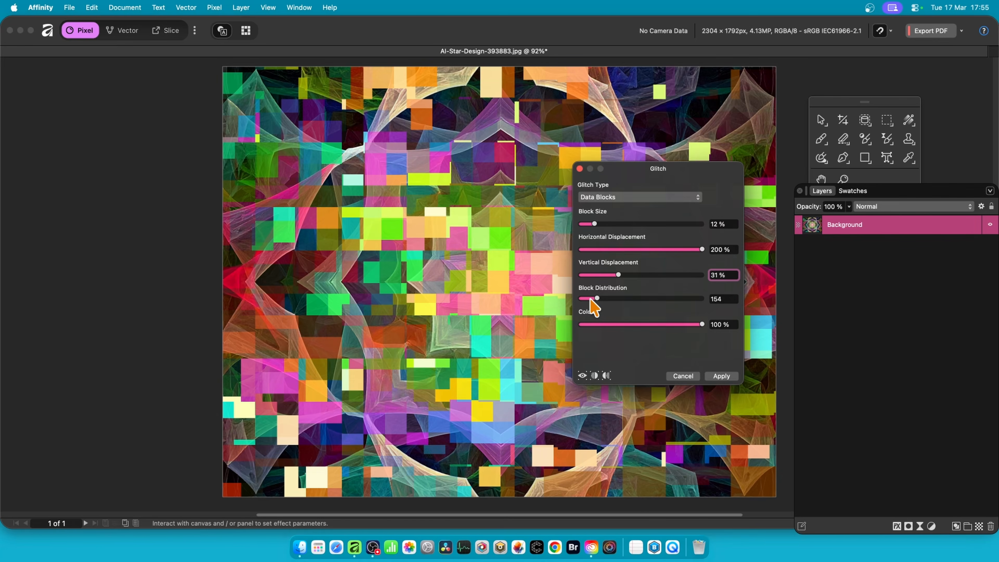
{"action": "mouse_move", "coordinate": [596, 298]}
{"action": "left_mouse_down"}
{"action": "mouse_move", "coordinate": [724, 307]}
{"action": "mouse_move", "coordinate": [598, 300]}
{"action": "left_mouse_up"}
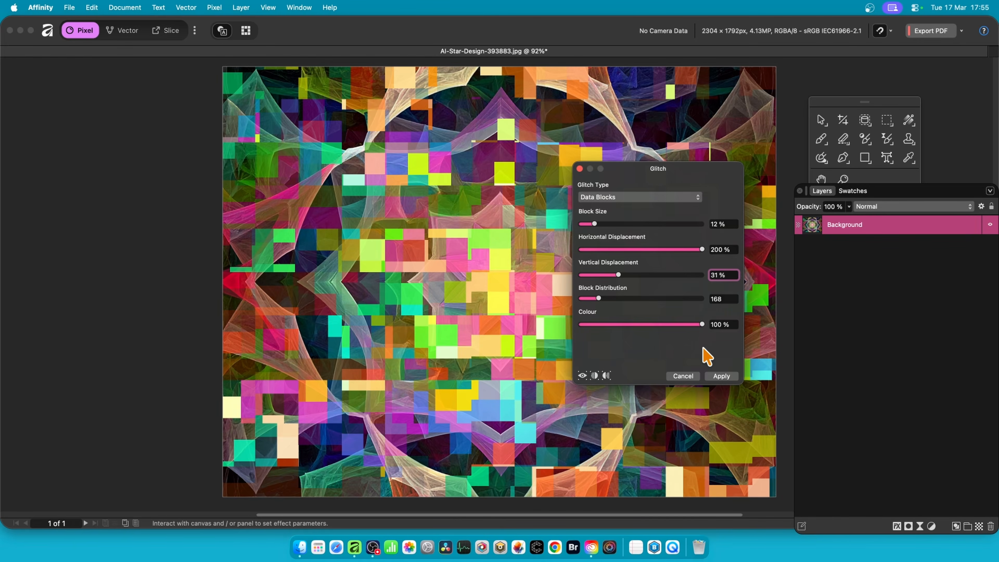
{"action": "left_click", "coordinate": [721, 376]}
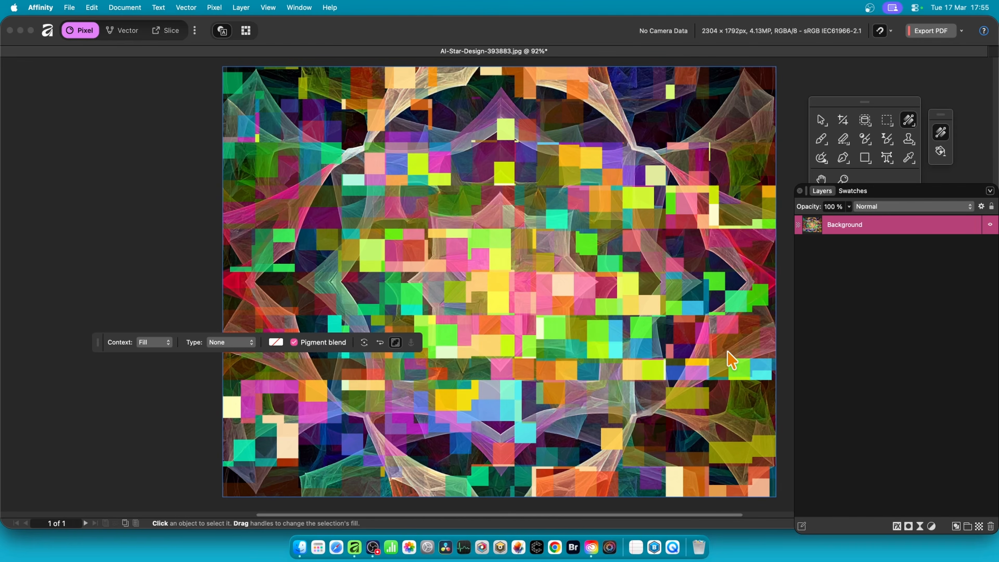
Repeat the last Glitch filter on the Background layer
{"action": "left_click", "coordinate": [215, 7]}
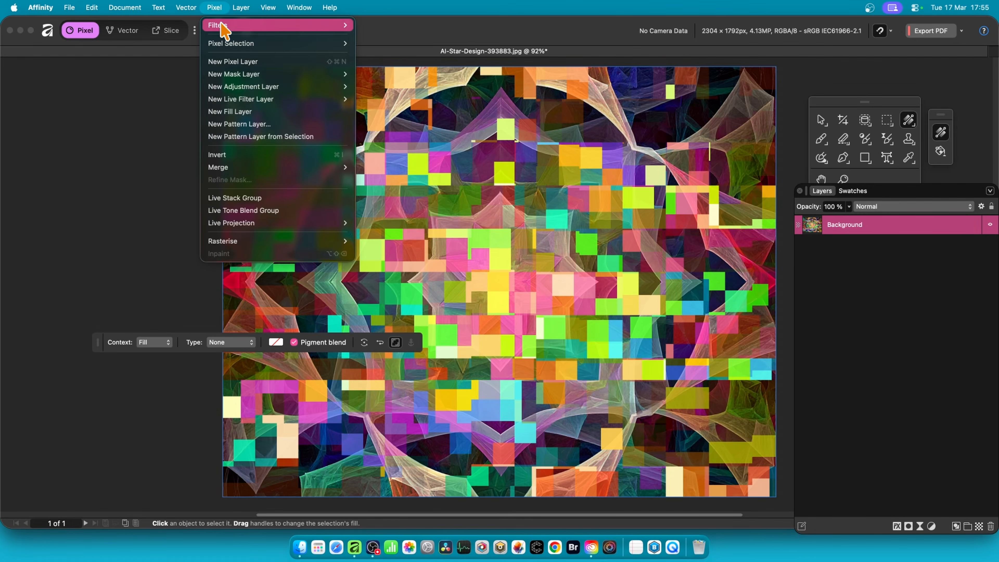
{"action": "mouse_move", "coordinate": [220, 26]}
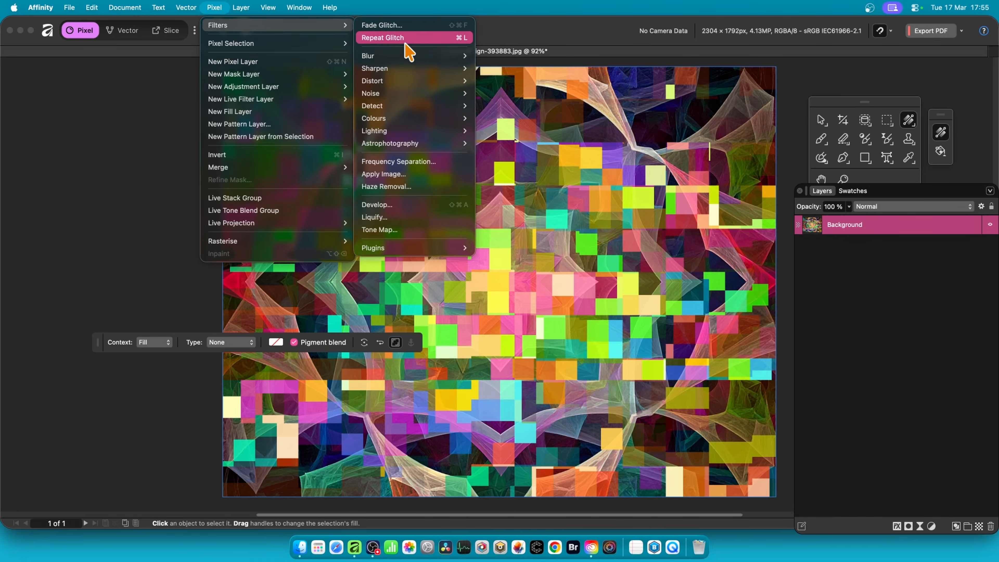
{"action": "left_click", "coordinate": [408, 51]}
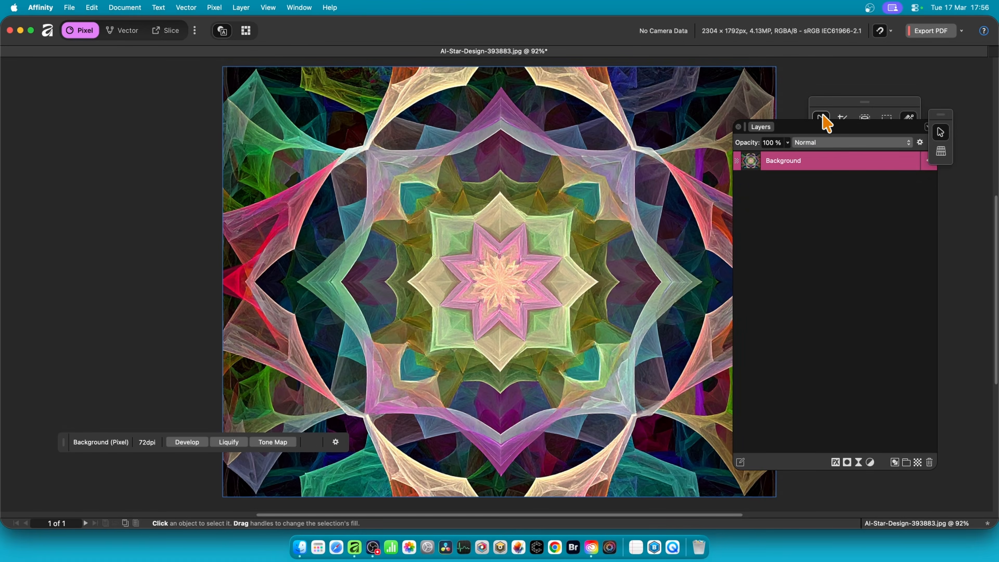
Duplicate the Background layer, scale the copy down to roughly half size and place it left of the image centre
{"action": "left_click", "coordinate": [823, 117]}
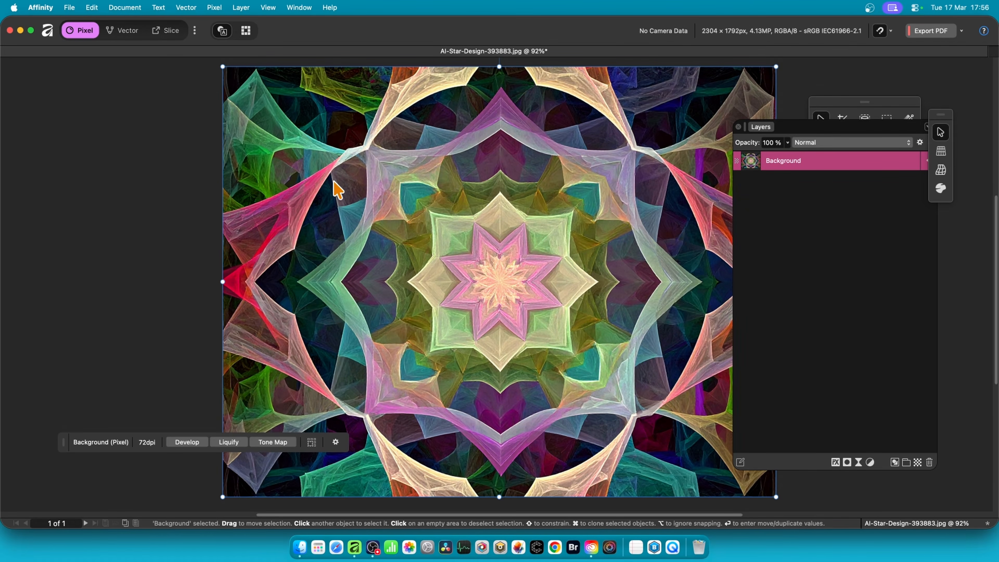
{"action": "left_click_drag", "start_coordinate": [350, 216], "coordinate": [445, 279]}
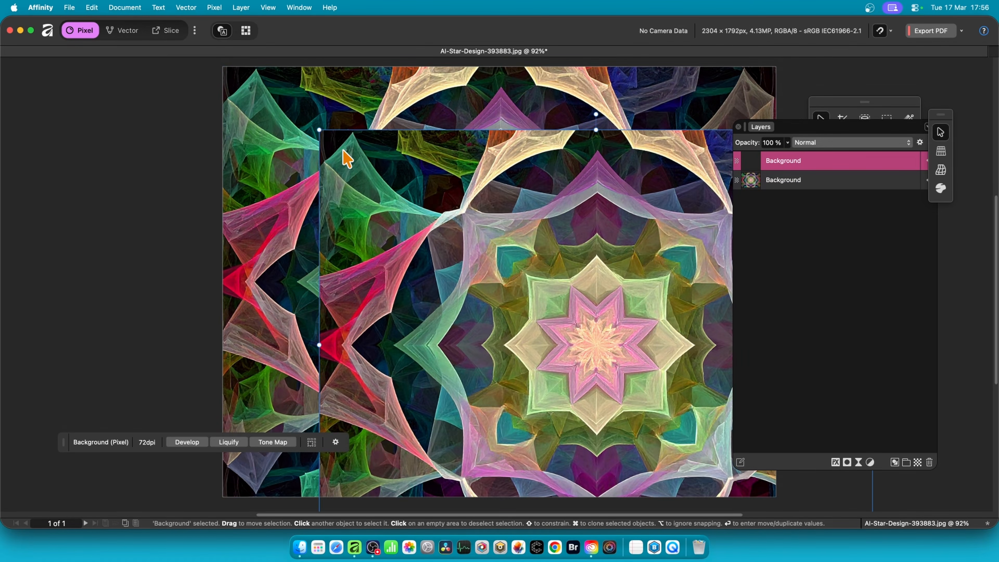
{"action": "left_click_drag", "start_coordinate": [319, 129], "coordinate": [578, 331]}
{"action": "left_click_drag", "start_coordinate": [663, 395], "coordinate": [427, 217]}
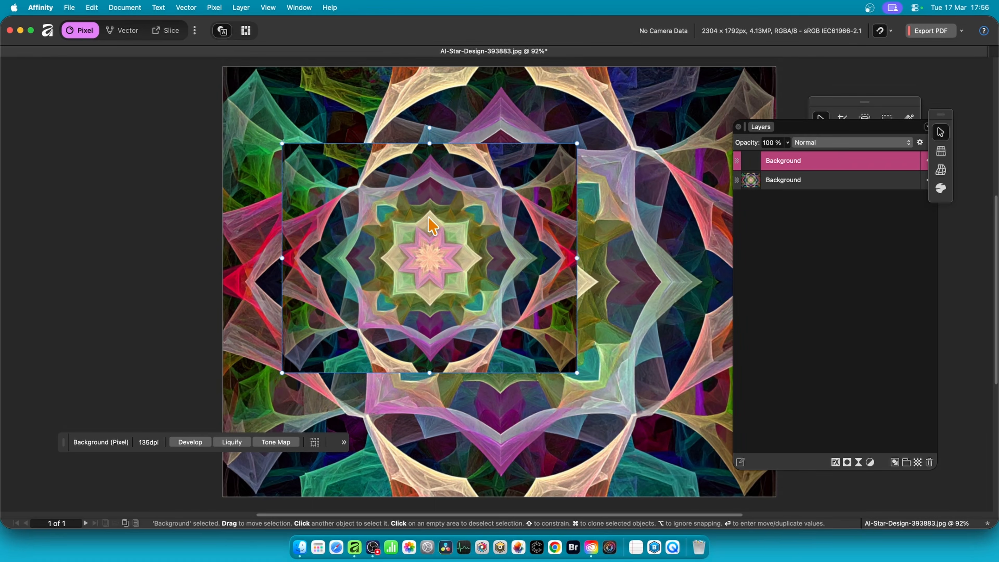
Start a Glitch distortion filter on the smaller Background copy and choose the Data Blocks type
{"action": "left_click", "coordinate": [214, 8]}
{"action": "mouse_move", "coordinate": [217, 26]}
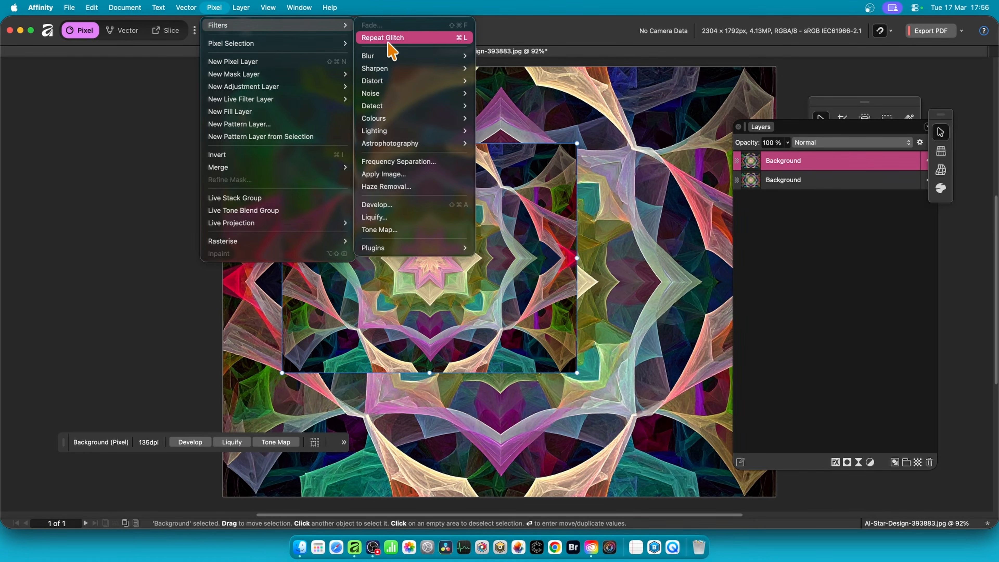
{"action": "mouse_move", "coordinate": [453, 81]}
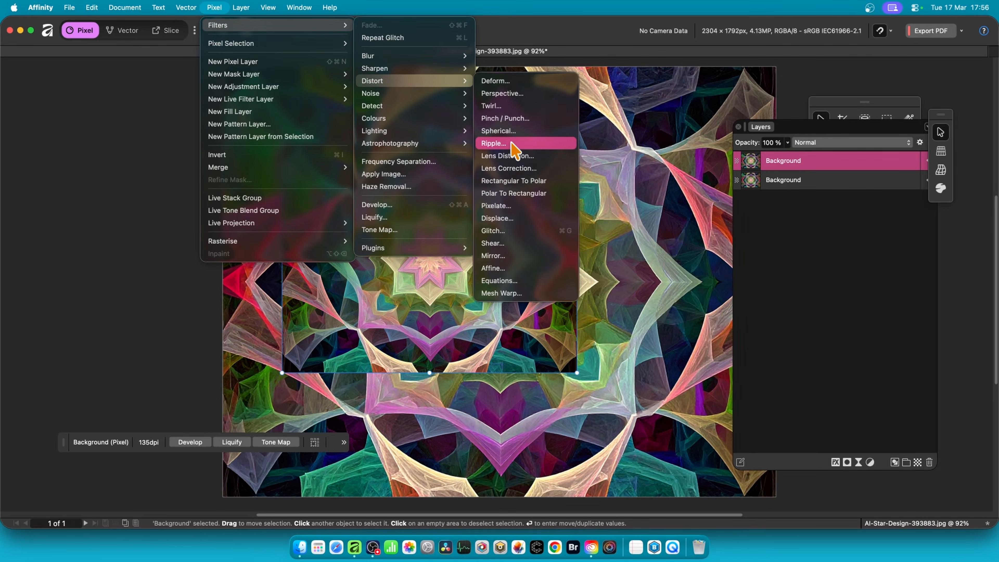
{"action": "left_click", "coordinate": [519, 230]}
{"action": "left_click_drag", "start_coordinate": [883, 357], "coordinate": [625, 178]}
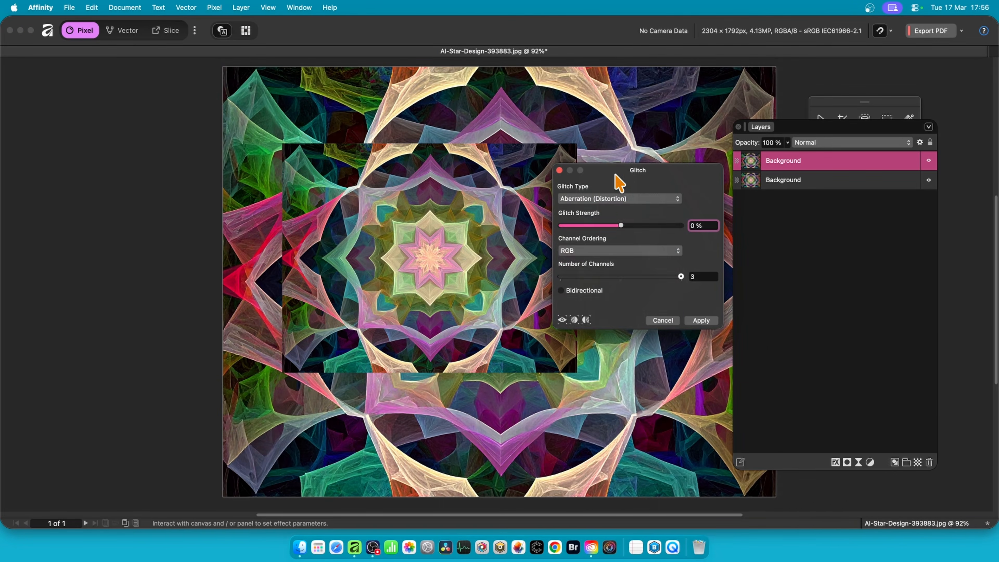
{"action": "left_click", "coordinate": [599, 199]}
{"action": "left_click", "coordinate": [586, 449]}
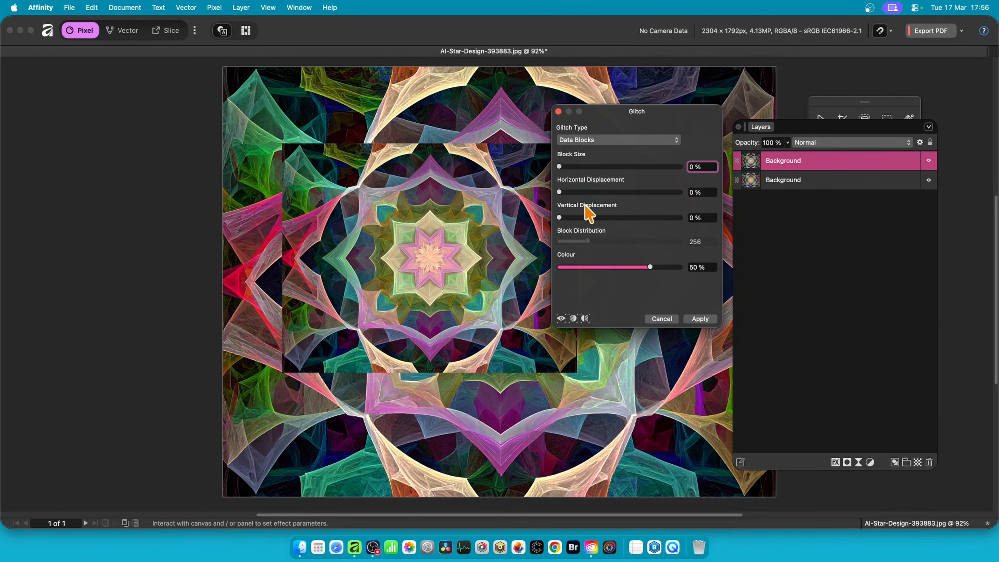
Apply the glitch with block size 8%, horizontal displacement 56%, vertical displacement 18%, block distribution 701 and colour 100%
{"action": "left_click_drag", "start_coordinate": [559, 167], "coordinate": [569, 166]}
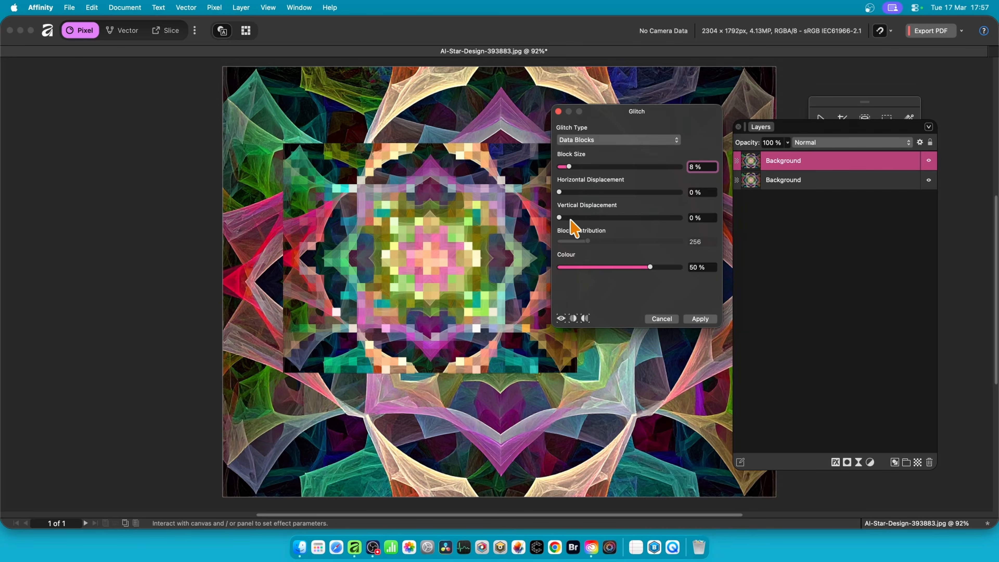
{"action": "left_click_drag", "start_coordinate": [571, 218], "coordinate": [627, 192]}
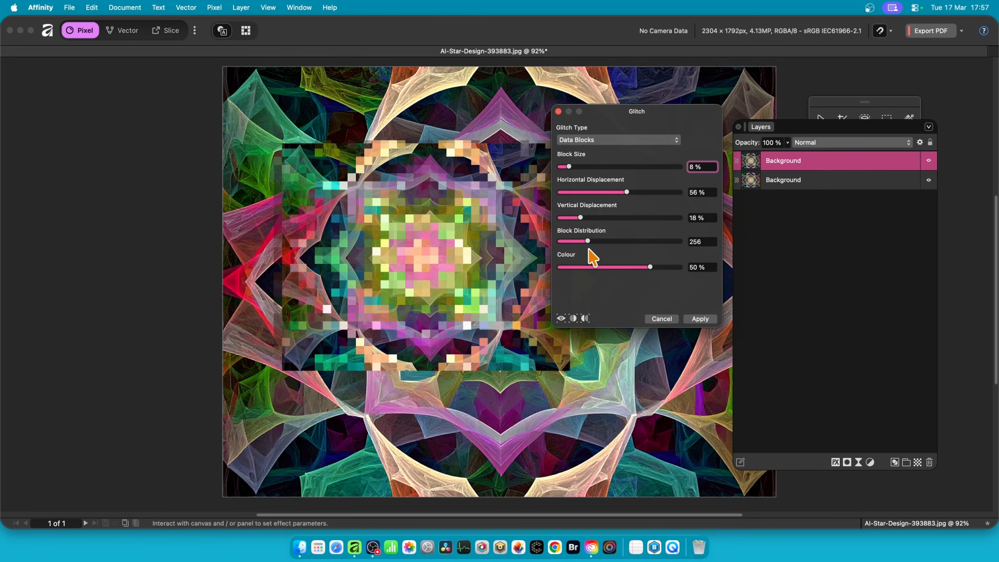
{"action": "left_click_drag", "start_coordinate": [598, 242], "coordinate": [642, 246]}
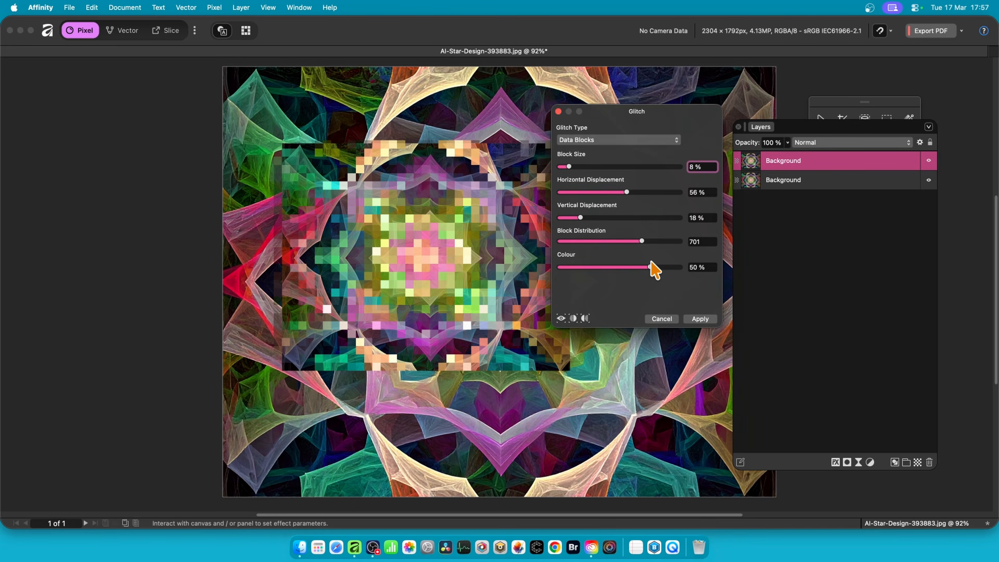
{"action": "left_click_drag", "start_coordinate": [648, 269], "coordinate": [708, 283]}
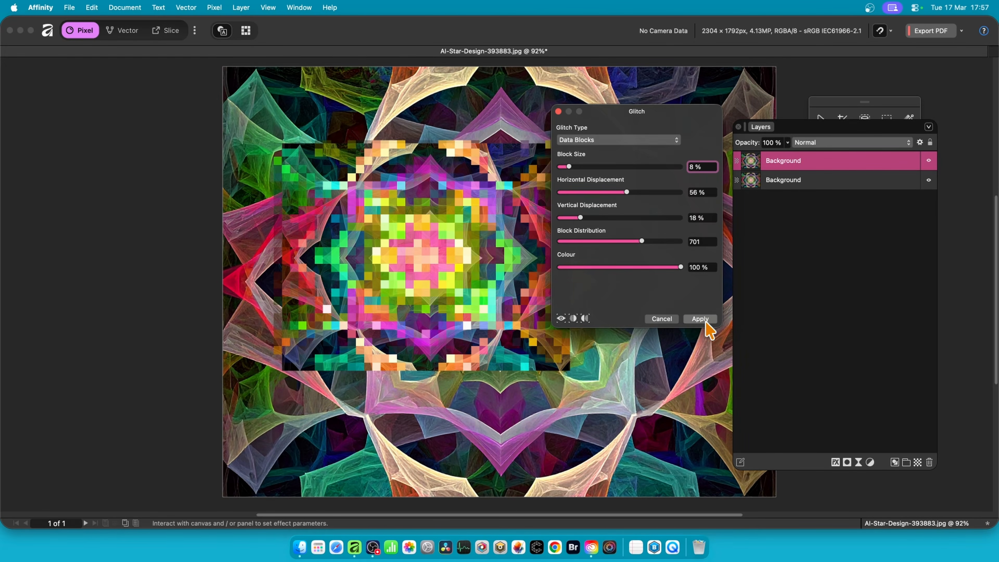
{"action": "left_click", "coordinate": [705, 322]}
Move the glitched Background copy slightly right and down over the full-size image
{"action": "left_click_drag", "start_coordinate": [410, 244], "coordinate": [465, 264]}
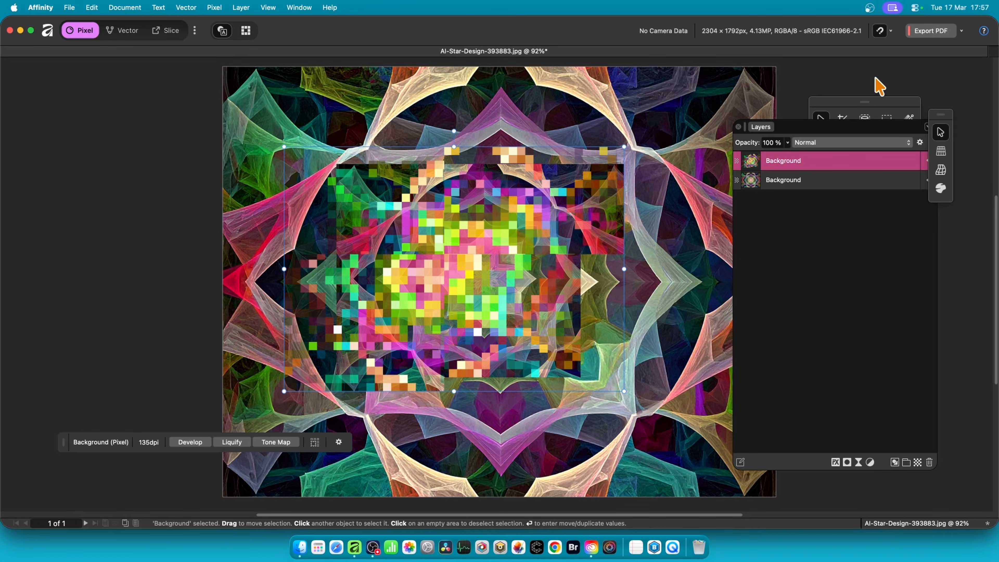
Add a 3D layer effect with a radius of 30.1 px to the smaller glitched Background copy
{"action": "left_click", "coordinate": [835, 462]}
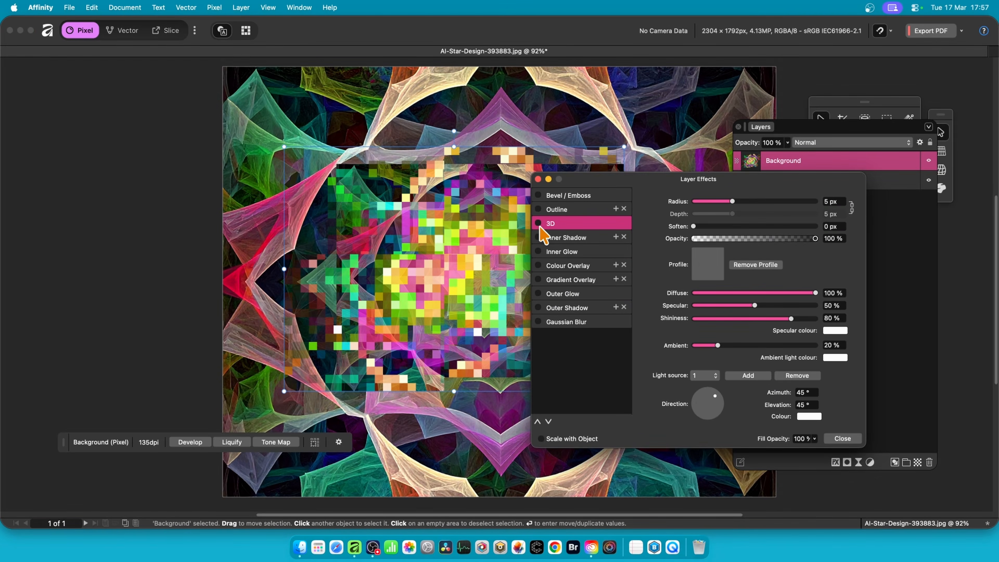
{"action": "left_click", "coordinate": [539, 224]}
{"action": "left_click_drag", "start_coordinate": [748, 201], "coordinate": [777, 210]}
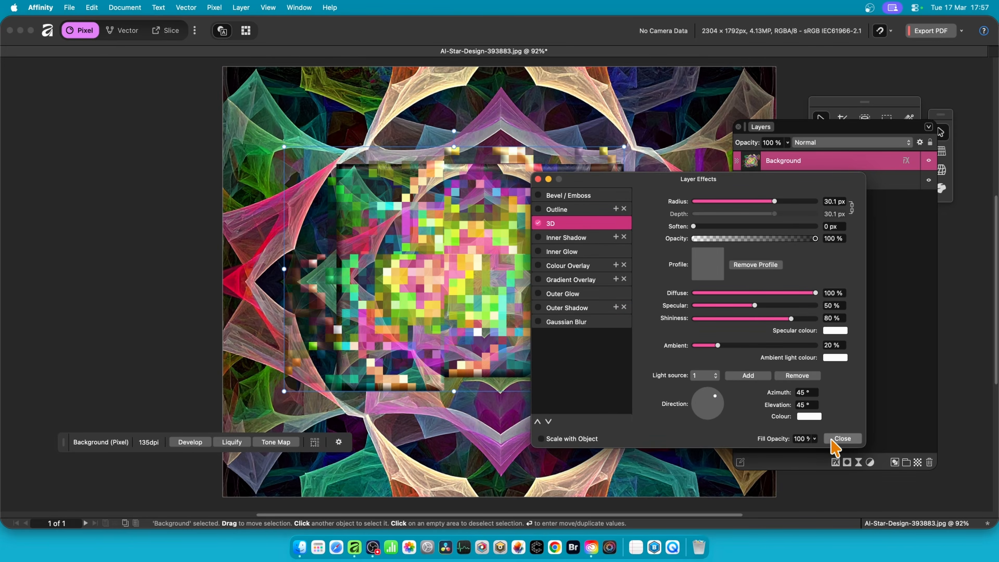
{"action": "left_click", "coordinate": [841, 438]}
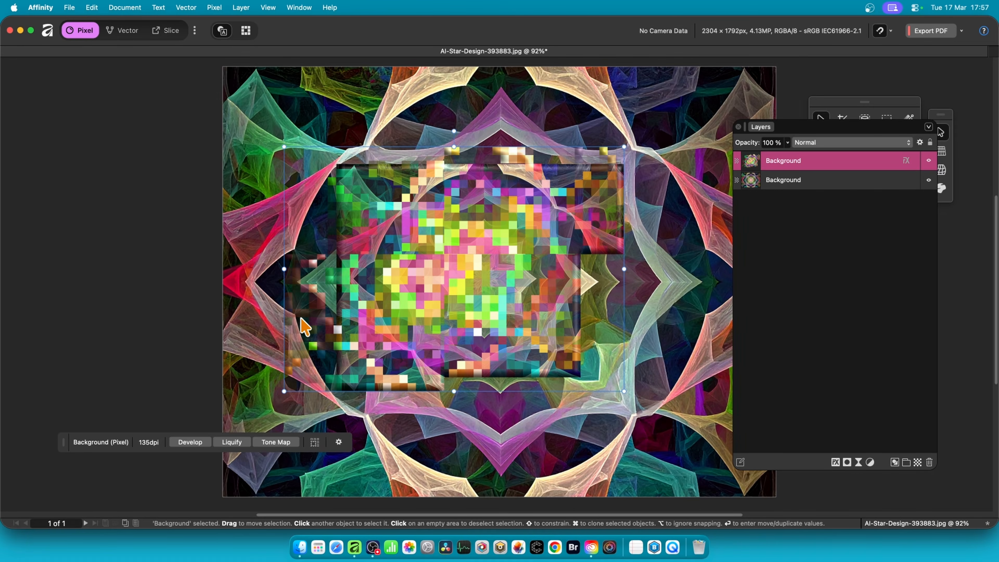
Repeat the last glitch filter five times on the smaller Background copy and move it towards the image centre
{"action": "key", "text": "super+f"}
{"action": "key", "text": "super+f"}
{"action": "key", "text": "super+f"}
{"action": "key", "text": "super+f"}
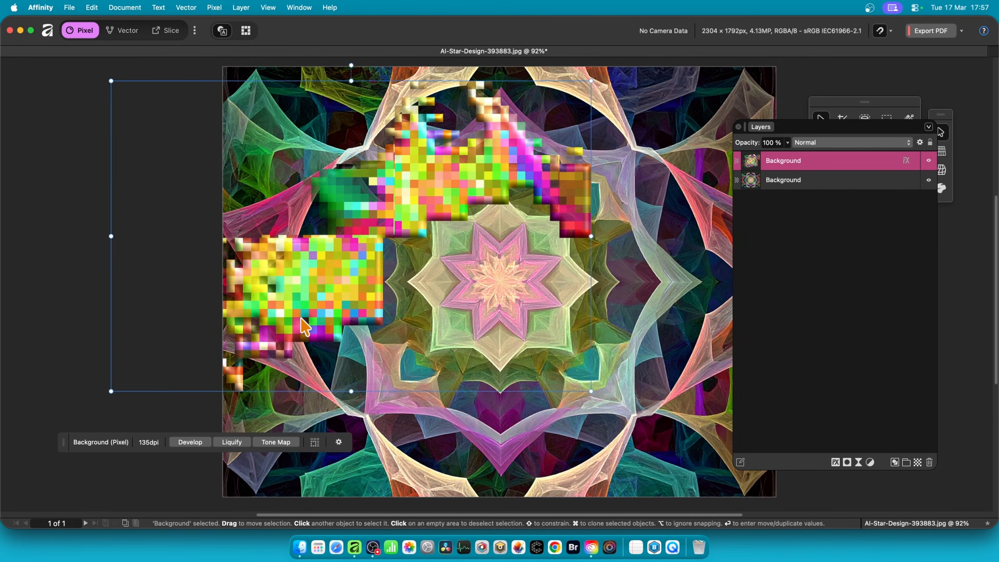
{"action": "key", "text": "super+f"}
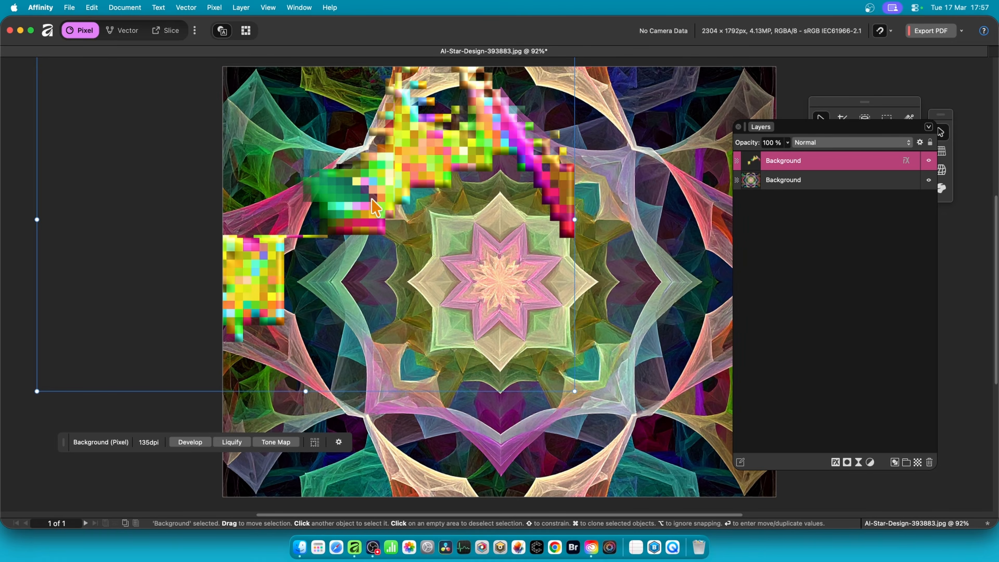
{"action": "left_click_drag", "start_coordinate": [375, 207], "coordinate": [525, 276]}
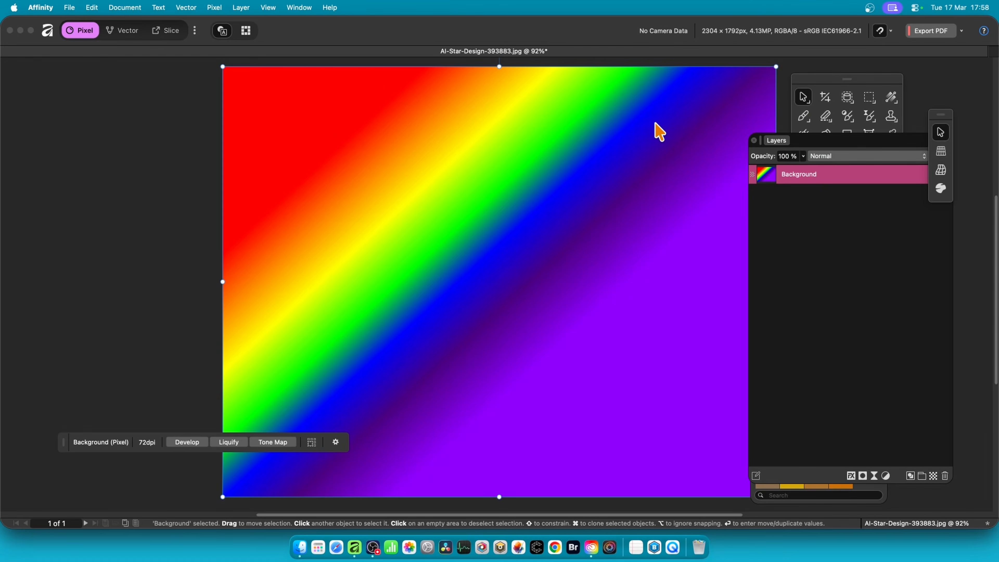
Start a Glitch distortion filter on the rainbow gradient Background layer and choose the Data Blocks type
{"action": "left_click", "coordinate": [214, 7]}
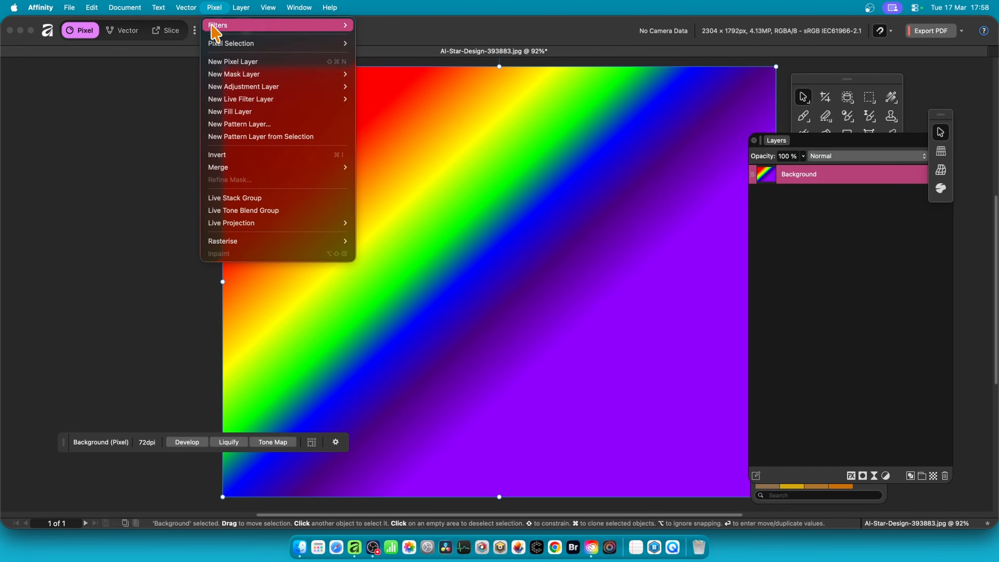
{"action": "mouse_move", "coordinate": [217, 26]}
{"action": "mouse_move", "coordinate": [425, 82]}
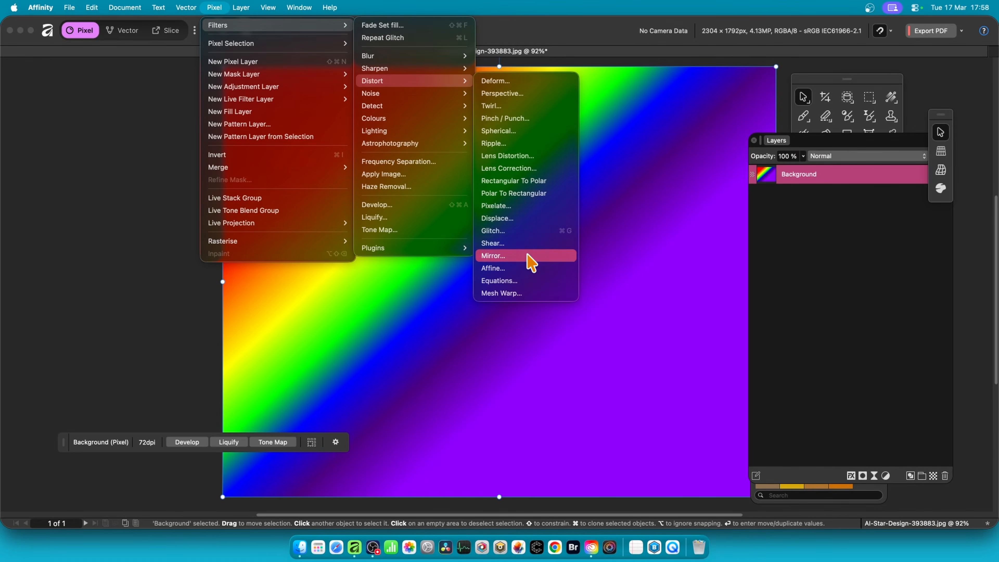
{"action": "left_click", "coordinate": [529, 231]}
{"action": "left_click", "coordinate": [474, 138]}
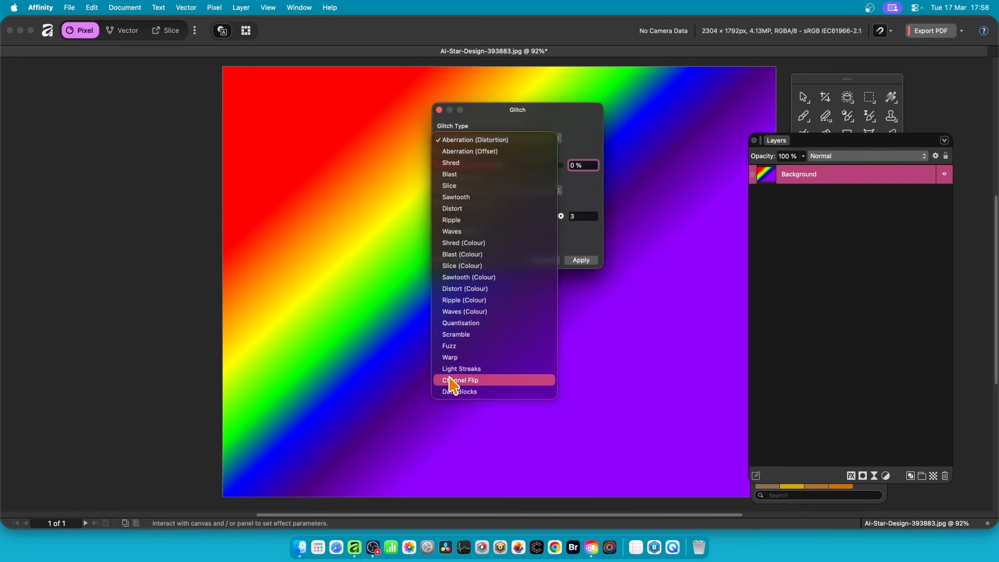
{"action": "left_click", "coordinate": [457, 391]}
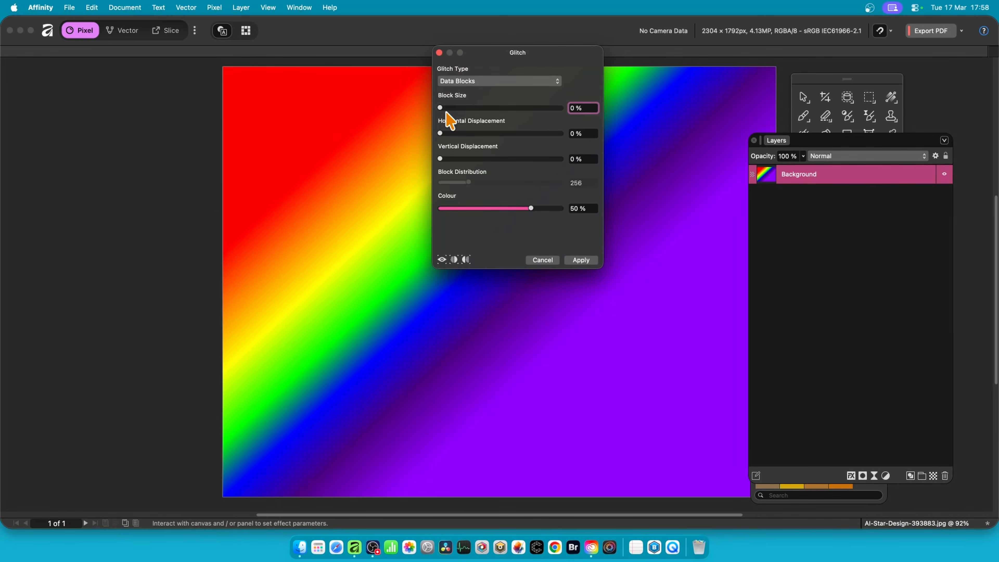
Apply the glitch with block size 17%, horizontal displacement 28%, vertical displacement 60% and block distribution 408
{"action": "left_click_drag", "start_coordinate": [447, 107], "coordinate": [473, 134]}
{"action": "left_click_drag", "start_coordinate": [468, 182], "coordinate": [487, 182]}
{"action": "left_click_drag", "start_coordinate": [440, 158], "coordinate": [512, 158]}
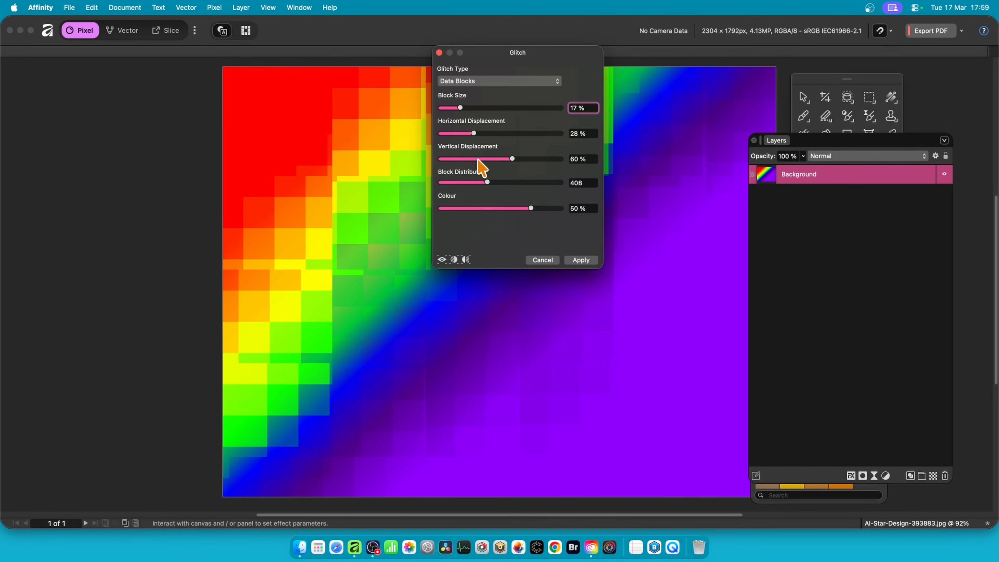
{"action": "left_click", "coordinate": [581, 260]}
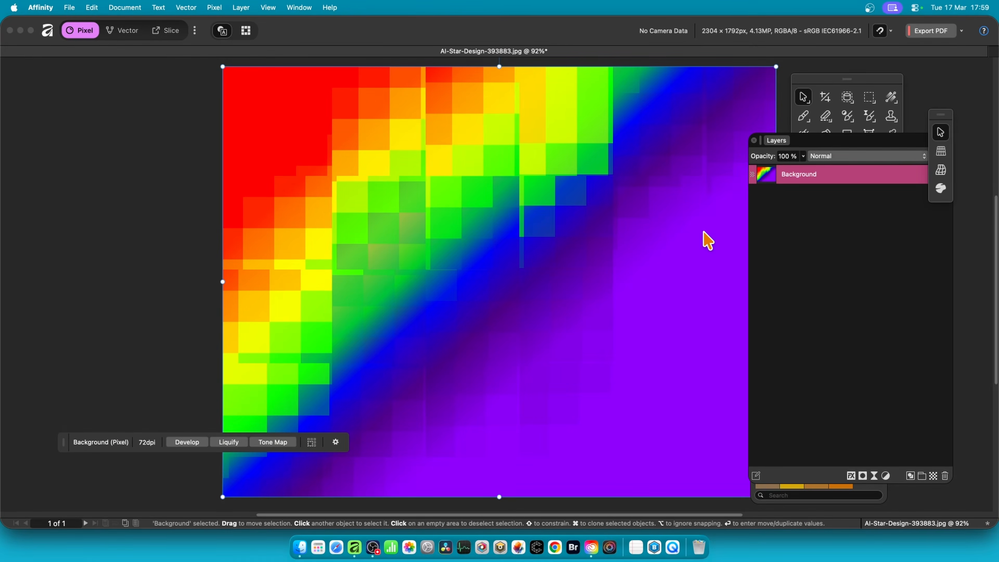
Repeat the last glitch filter five times on the rainbow Background layer
{"action": "key", "text": "super+f"}
{"action": "key", "text": "super+f"}
{"action": "key", "text": "super+f"}
{"action": "key", "text": "super+f"}
{"action": "key", "text": "super+f"}
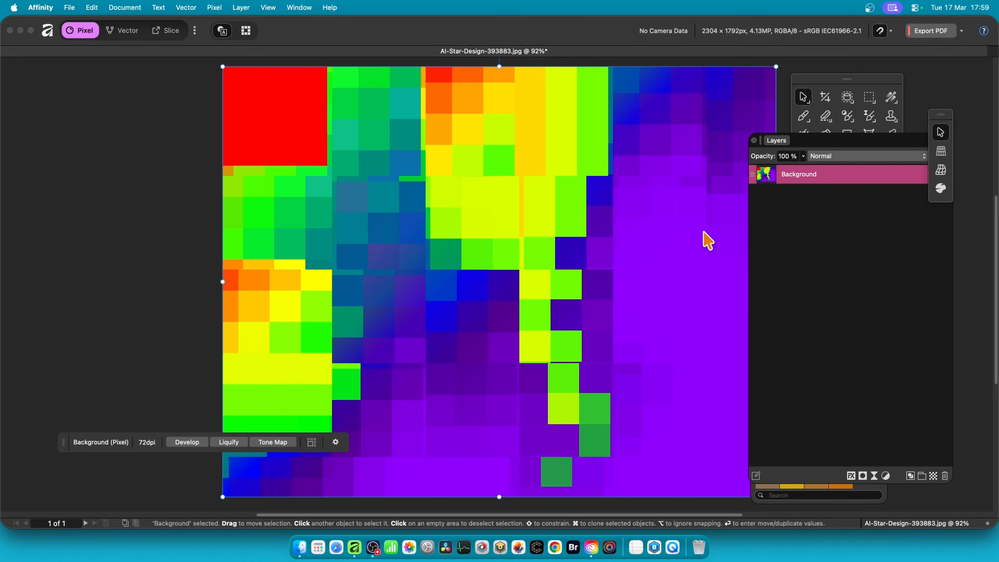
Fade the last glitch on the rainbow layer to 16% using the Difference blend mode
{"action": "left_click", "coordinate": [213, 7]}
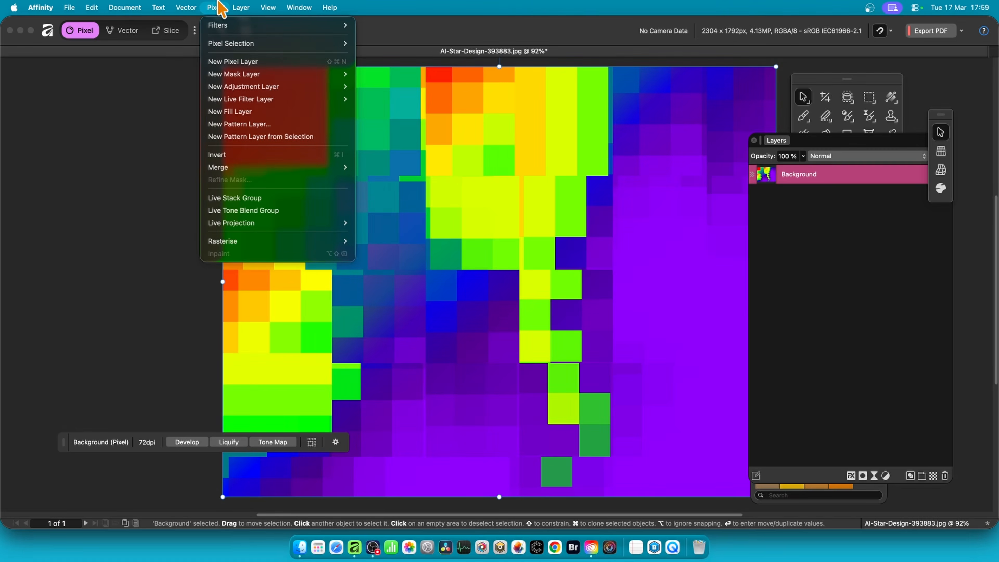
{"action": "mouse_move", "coordinate": [222, 24]}
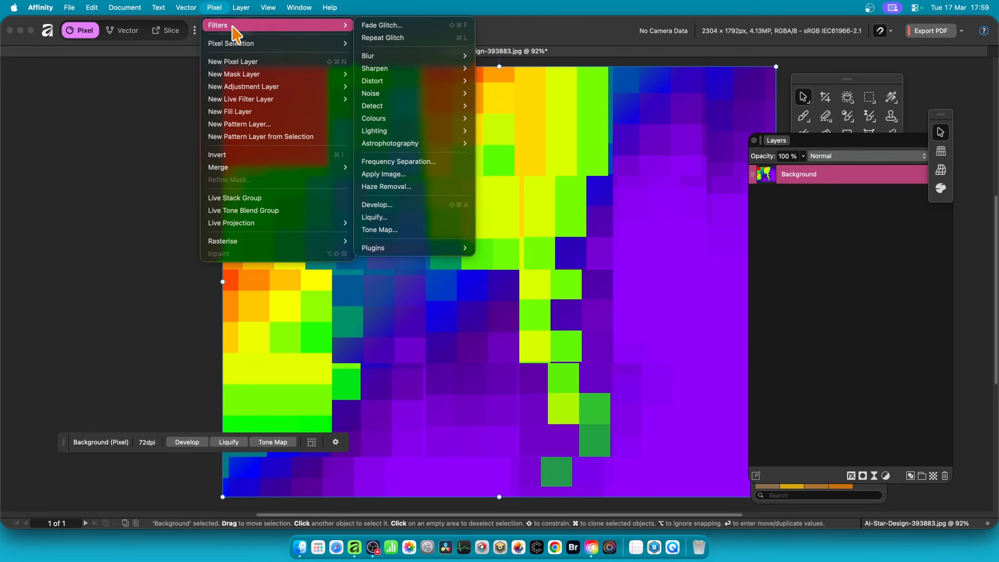
{"action": "left_click", "coordinate": [407, 27]}
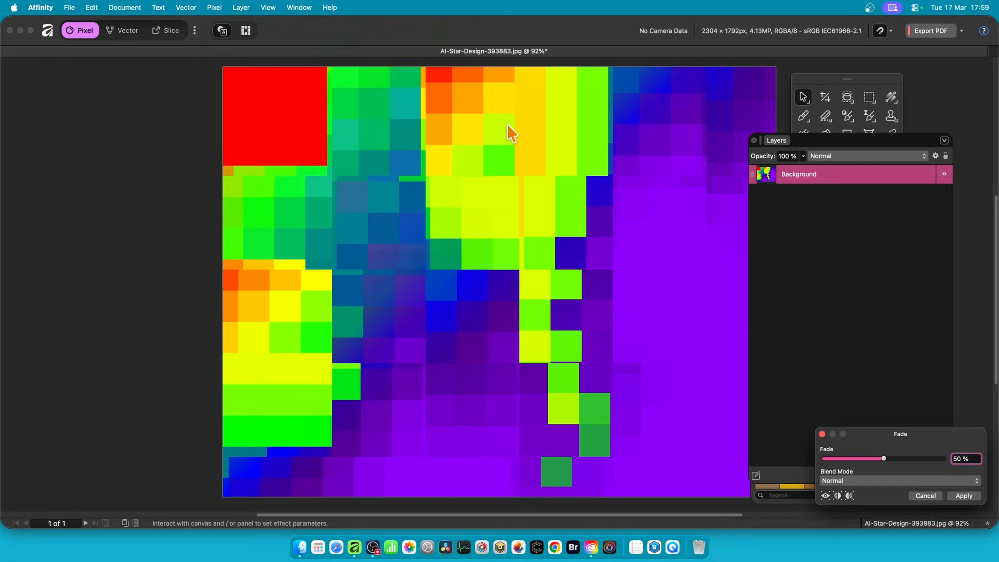
{"action": "left_click_drag", "start_coordinate": [912, 441], "coordinate": [455, 146]}
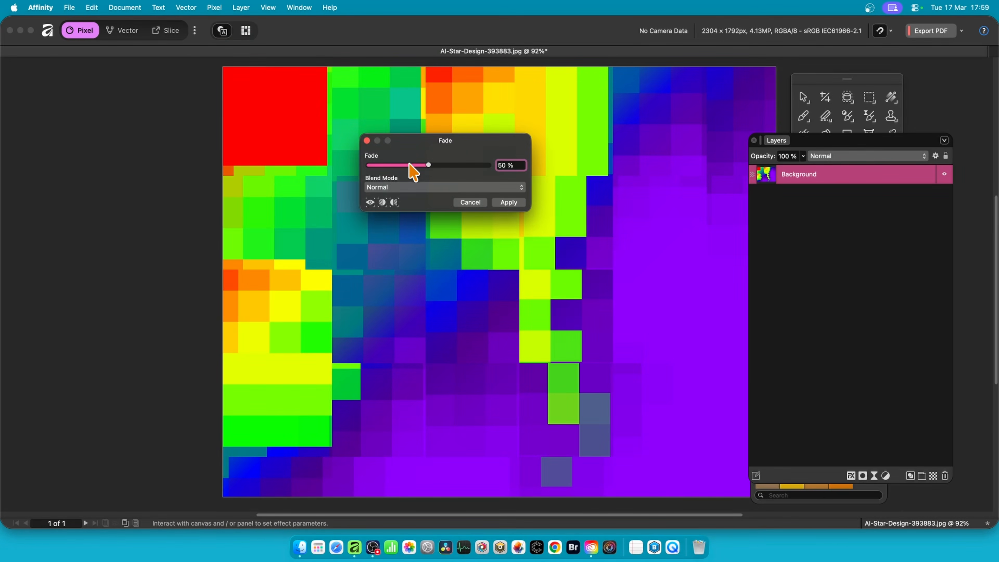
{"action": "left_click", "coordinate": [398, 188]}
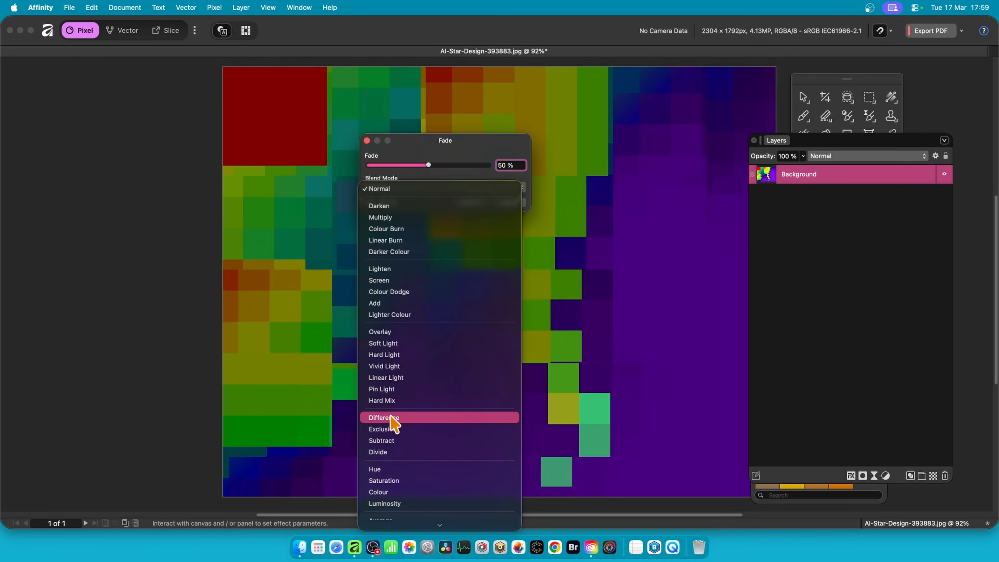
{"action": "left_click", "coordinate": [391, 417]}
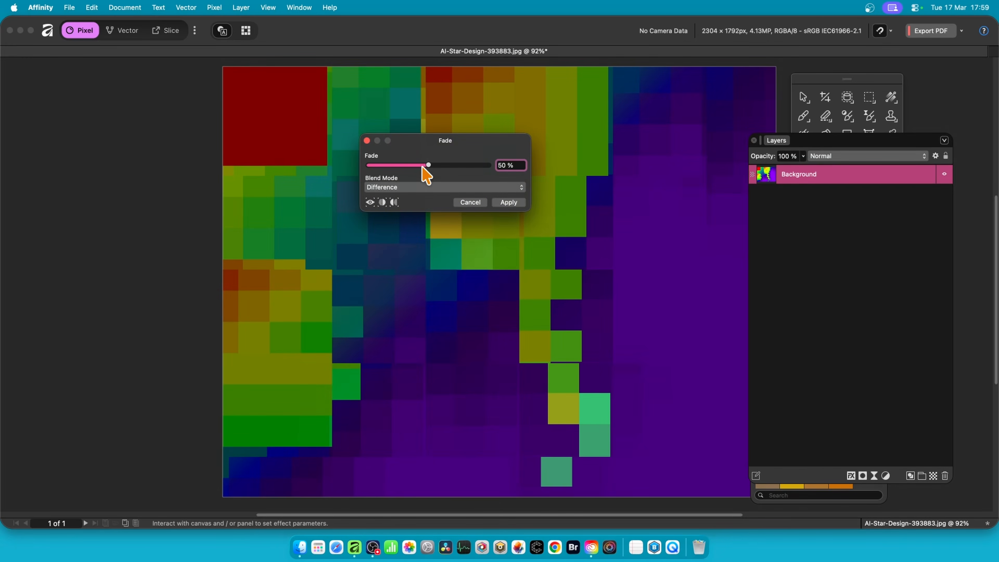
{"action": "left_click_drag", "start_coordinate": [428, 165], "coordinate": [387, 166]}
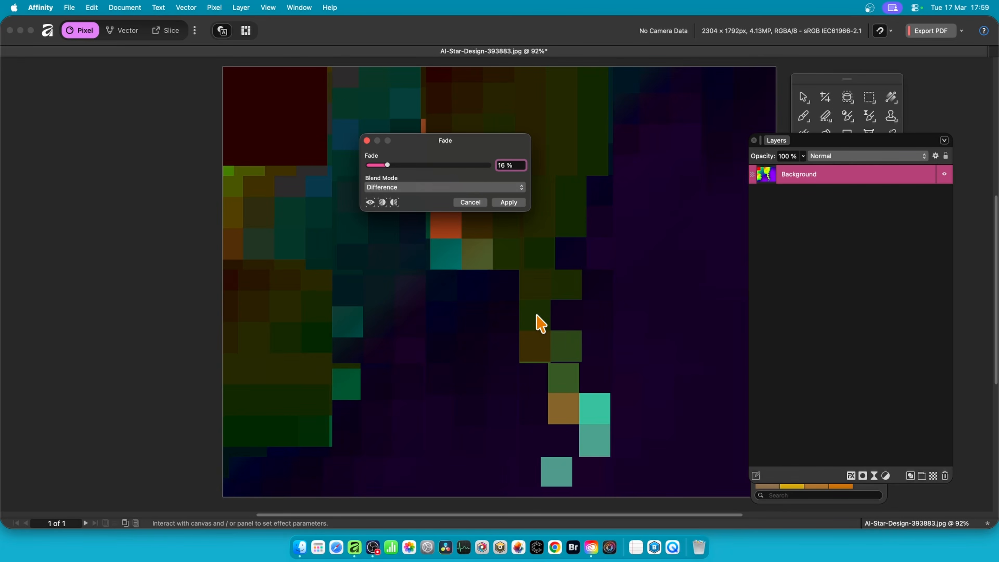
{"action": "left_click", "coordinate": [512, 205]}
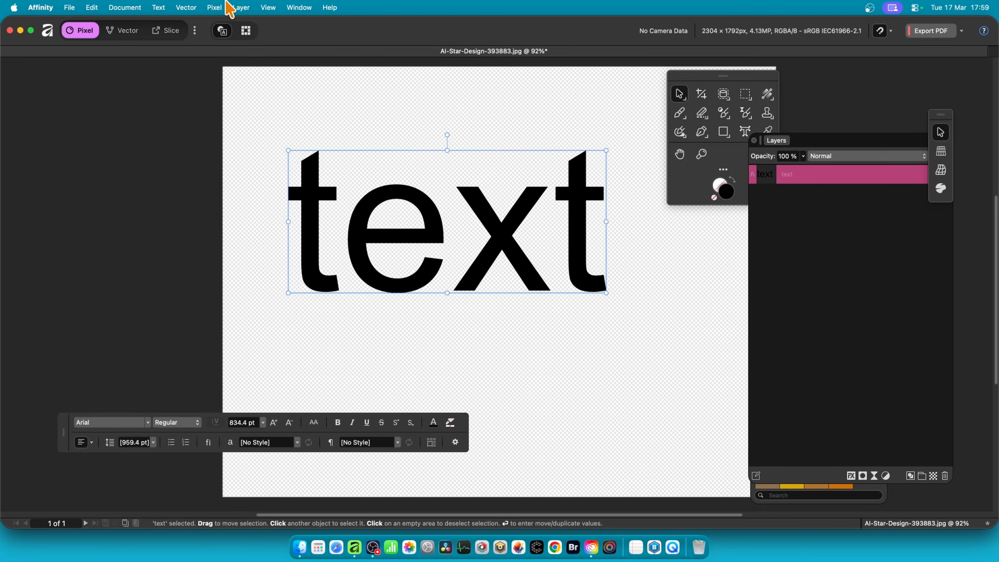
Start a Glitch distortion filter on the black text layer and choose the Data Blocks type
{"action": "left_click", "coordinate": [215, 7]}
{"action": "mouse_move", "coordinate": [218, 25]}
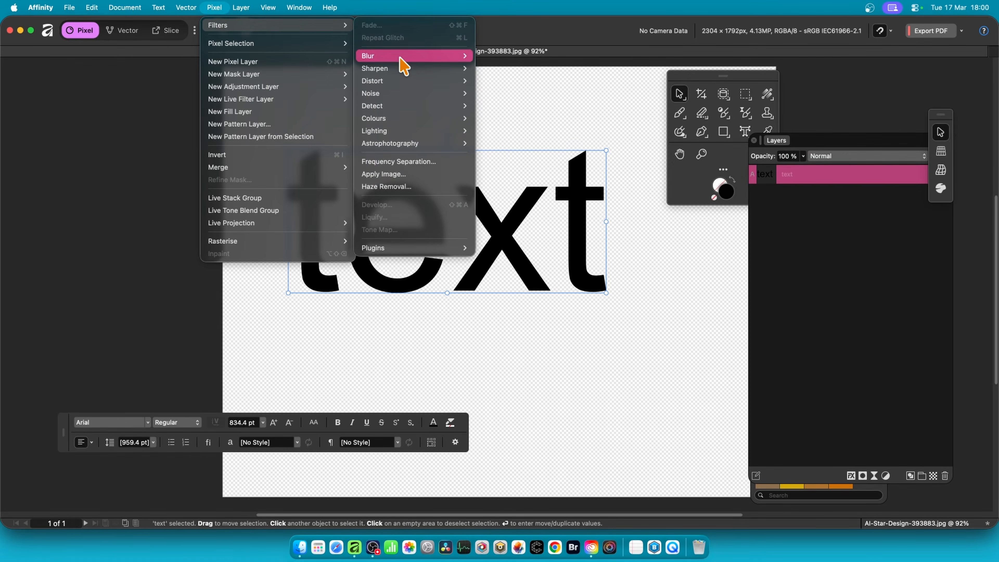
{"action": "mouse_move", "coordinate": [407, 81]}
{"action": "left_click", "coordinate": [526, 231]}
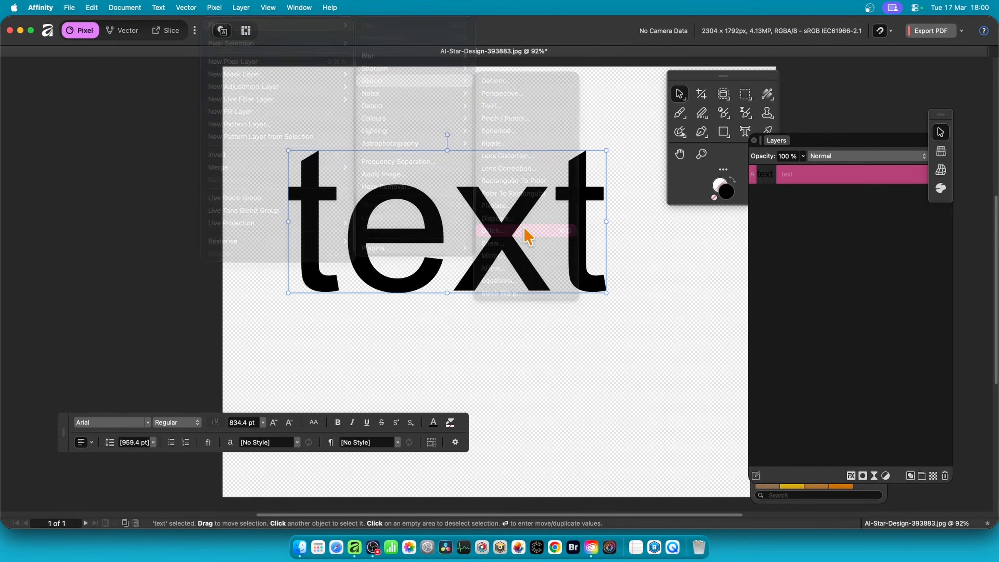
{"action": "left_click", "coordinate": [551, 163]}
{"action": "left_click", "coordinate": [535, 416]}
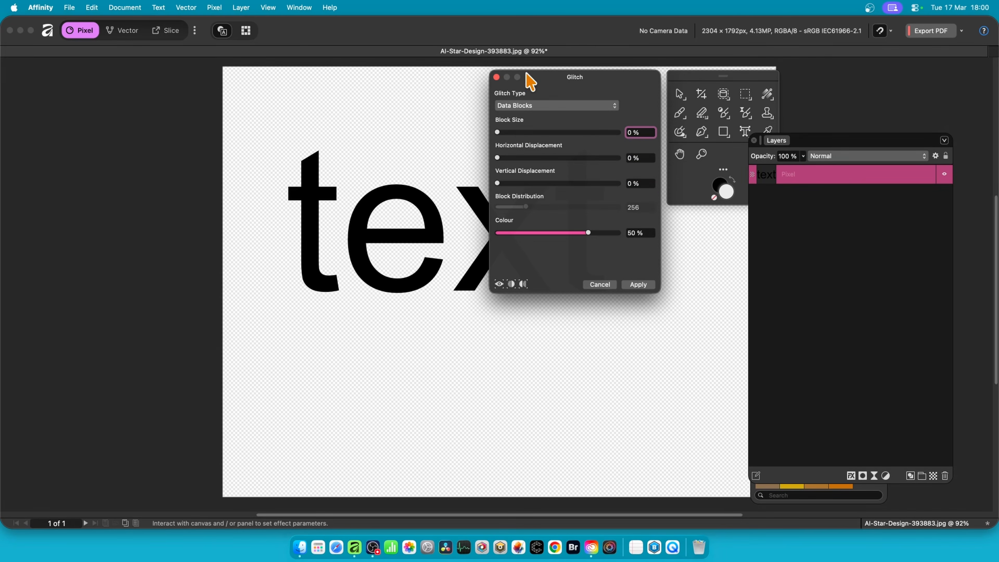
Try a glitch on the black text with block size 18%, horizontal displacement 18%, vertical displacement 39%, distribution 407 and a lower colour amount
{"action": "left_click_drag", "start_coordinate": [508, 133], "coordinate": [513, 138]}
{"action": "left_click_drag", "start_coordinate": [538, 81], "coordinate": [653, 125]}
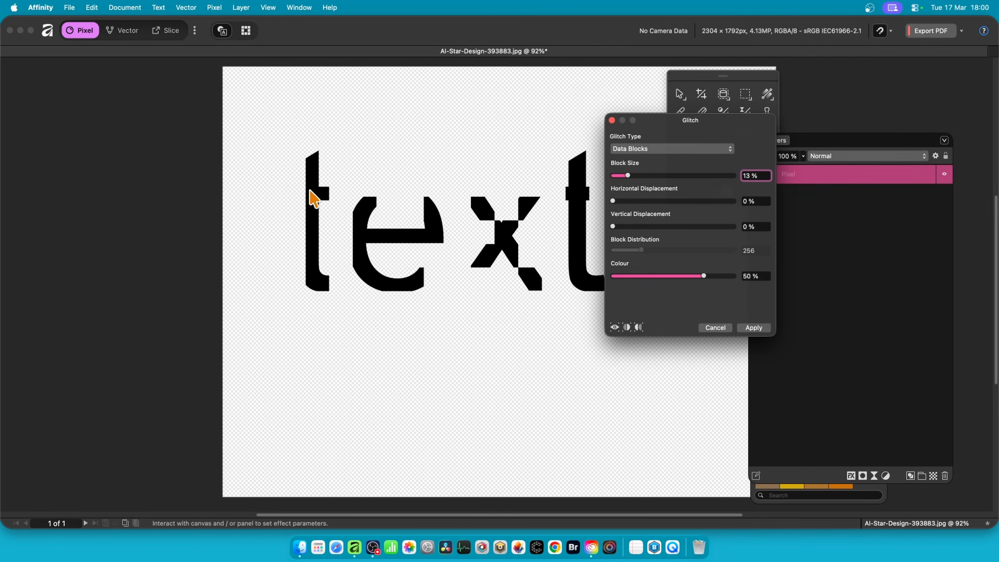
{"action": "left_click_drag", "start_coordinate": [607, 196], "coordinate": [659, 250]}
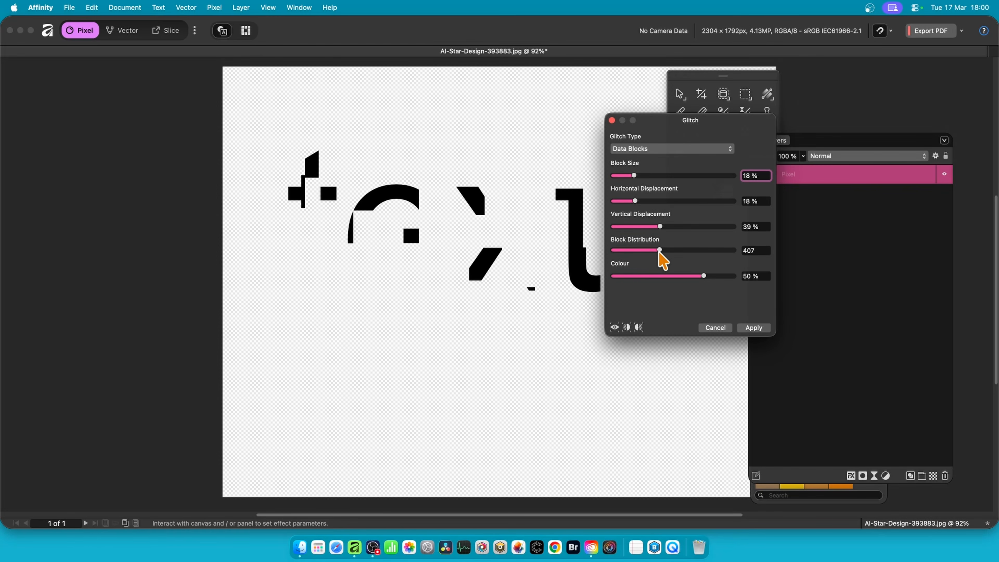
{"action": "left_click_drag", "start_coordinate": [704, 276], "coordinate": [676, 279]}
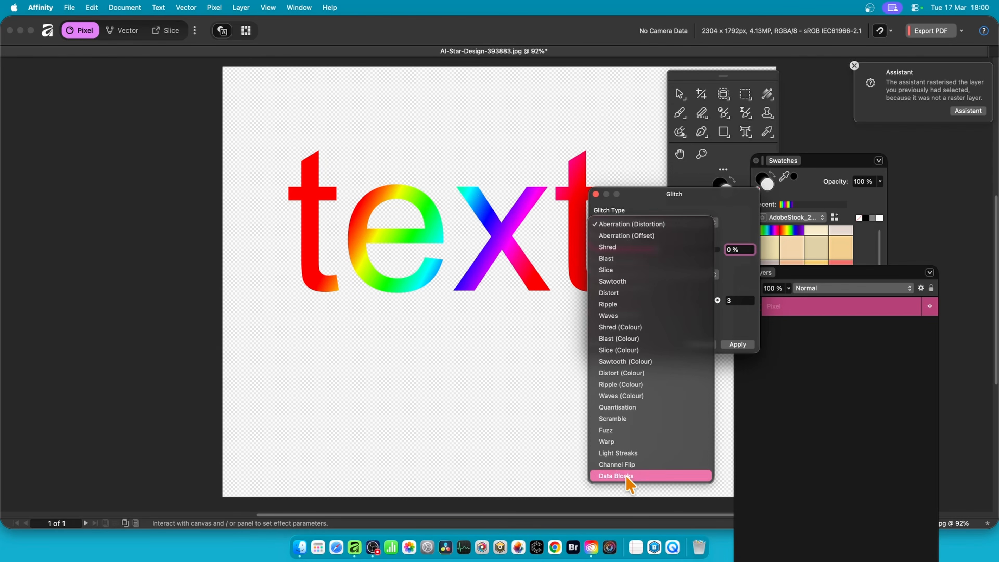
Apply a Data Blocks glitch to the rainbow text with block size 8%, horizontal displacement 25%, vertical displacement 22%, distribution 453 and colour 60%
{"action": "left_click", "coordinate": [628, 476]}
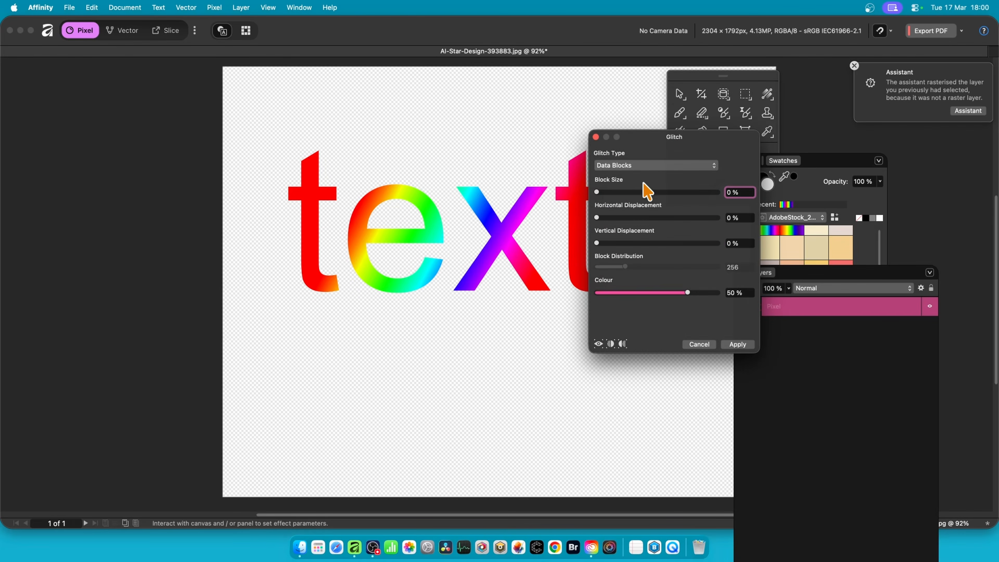
{"action": "left_click", "coordinate": [616, 192]}
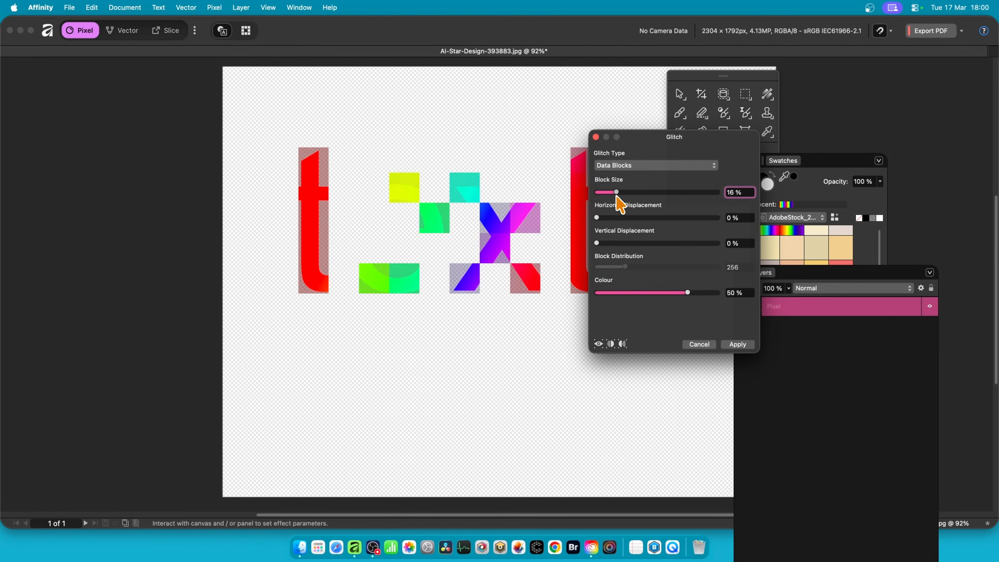
{"action": "left_click_drag", "start_coordinate": [616, 197], "coordinate": [623, 243]}
{"action": "mouse_move", "coordinate": [684, 293]}
{"action": "left_mouse_down"}
{"action": "mouse_move", "coordinate": [621, 295]}
{"action": "mouse_move", "coordinate": [693, 294]}
{"action": "left_mouse_up"}
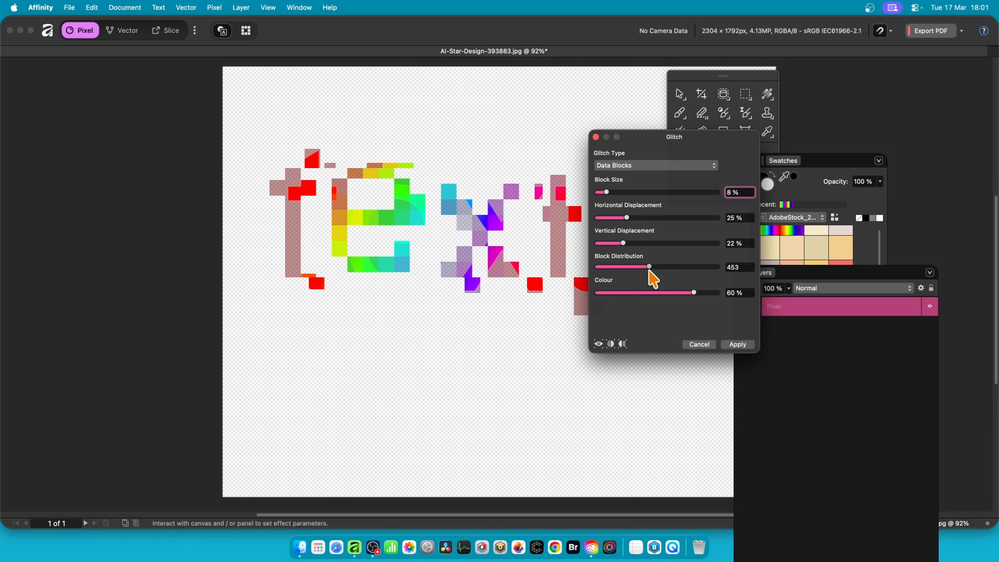
{"action": "left_click", "coordinate": [739, 345]}
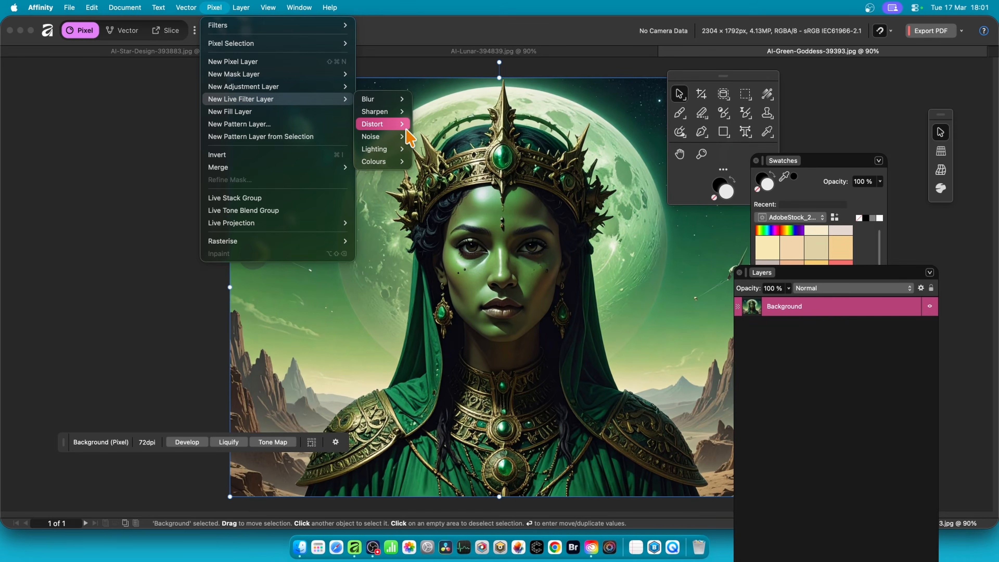
Add a live Glitch filter layer to the green goddess image and choose the Data Blocks type
{"action": "mouse_move", "coordinate": [375, 124]}
{"action": "left_click", "coordinate": [433, 224]}
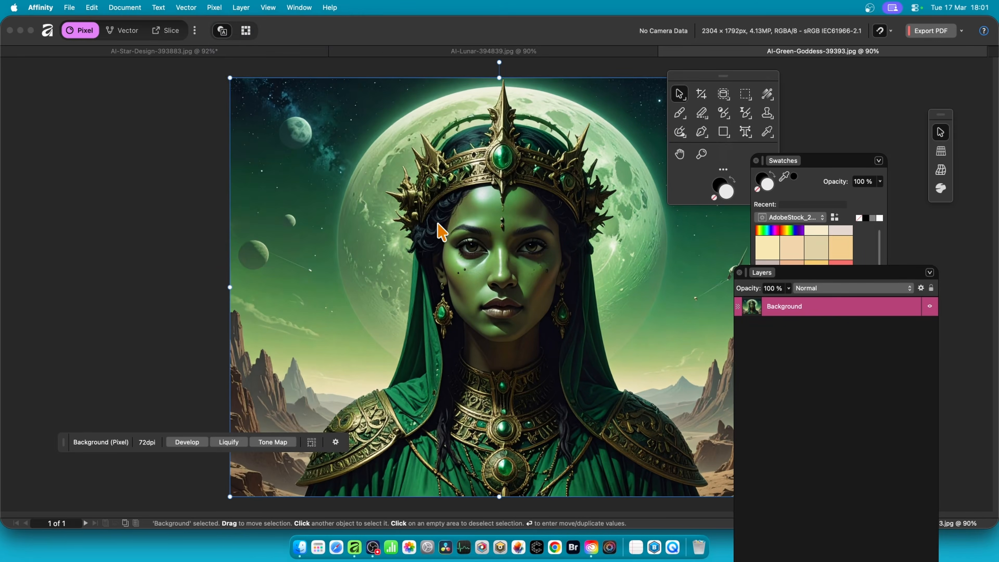
{"action": "left_click_drag", "start_coordinate": [867, 319], "coordinate": [580, 114]}
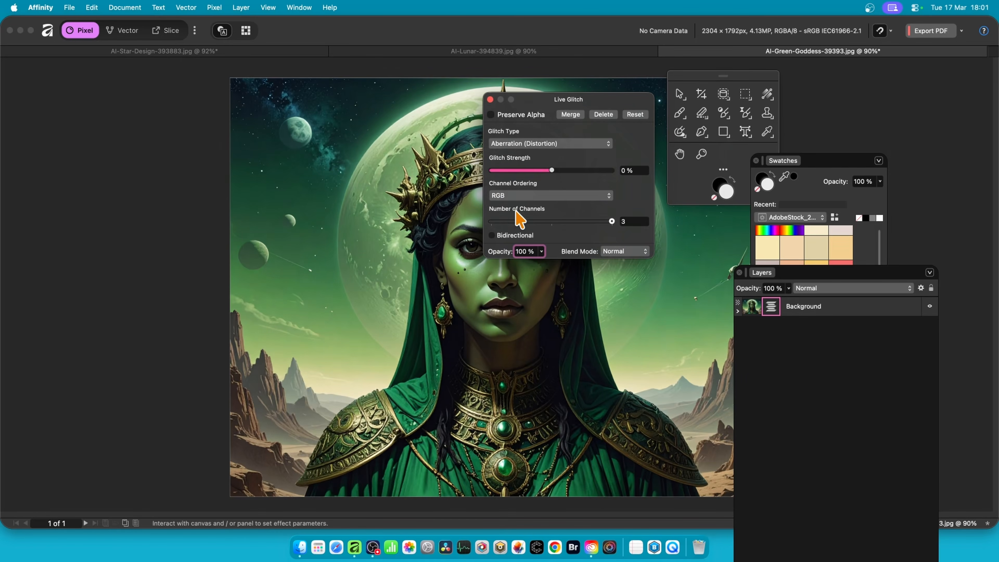
{"action": "left_click", "coordinate": [546, 150]}
{"action": "left_click", "coordinate": [540, 394]}
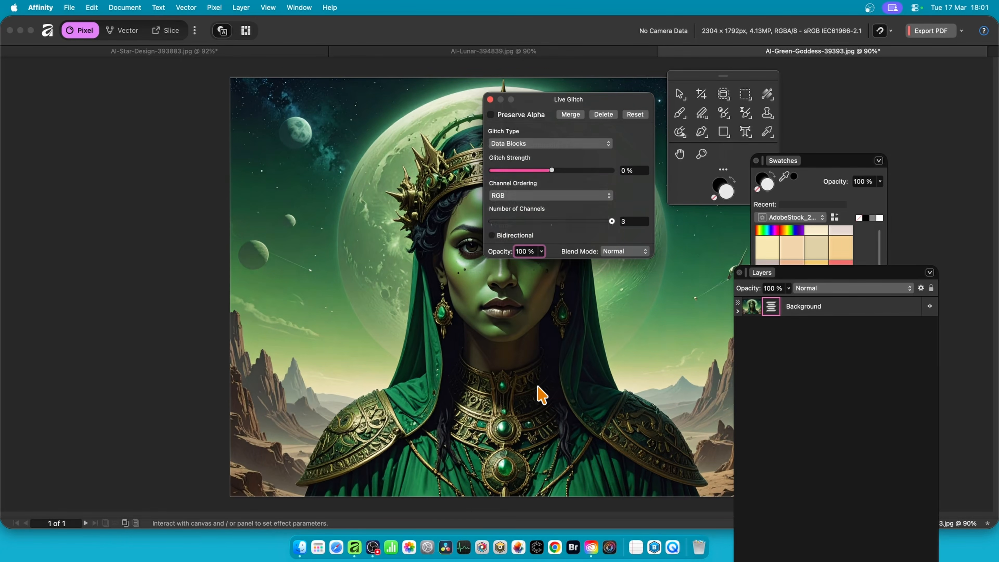
Set the live glitch's block size to 17%, horizontal displacement 25%, vertical displacement 34% and block distribution 510, and turn on Preserve Alpha
{"action": "left_click_drag", "start_coordinate": [494, 119], "coordinate": [549, 189]}
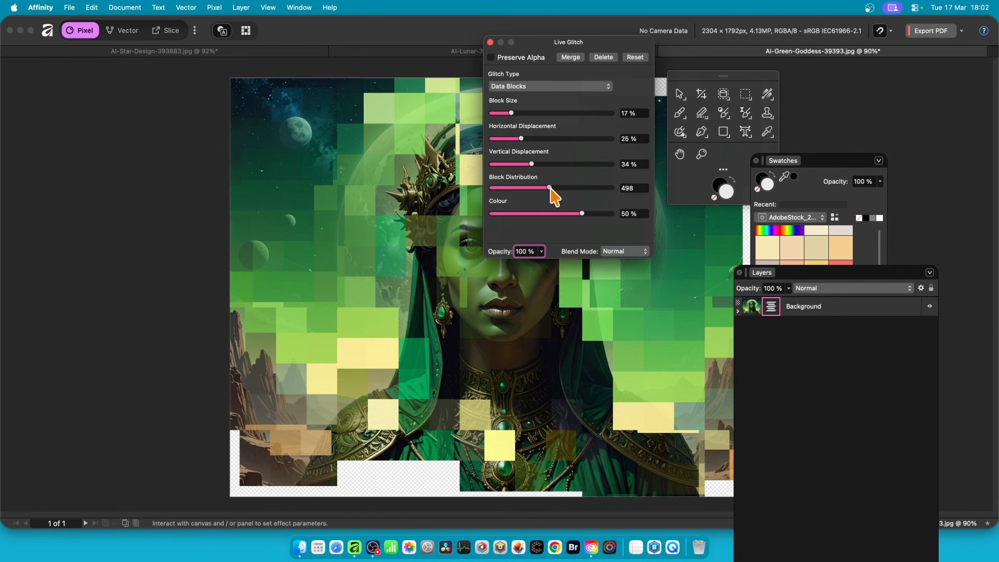
{"action": "left_click", "coordinate": [491, 57]}
{"action": "left_click", "coordinate": [491, 57]}
{"action": "left_click", "coordinate": [491, 57]}
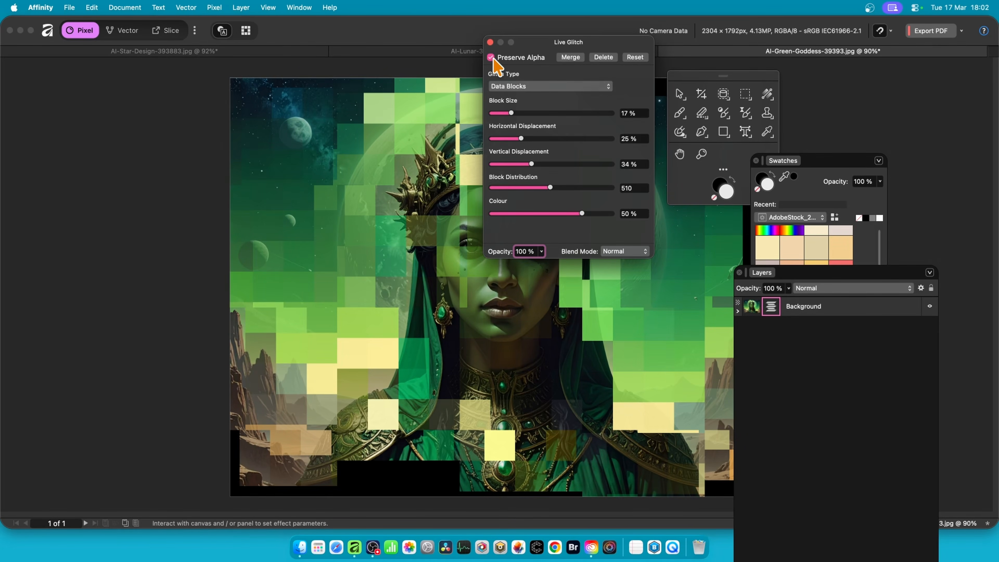
{"action": "left_click", "coordinate": [491, 56]}
{"action": "left_click", "coordinate": [491, 57]}
Set the live glitch's blend mode to Linear Light, close its settings and expand the Background layer to reveal the filter
{"action": "left_click", "coordinate": [625, 252]}
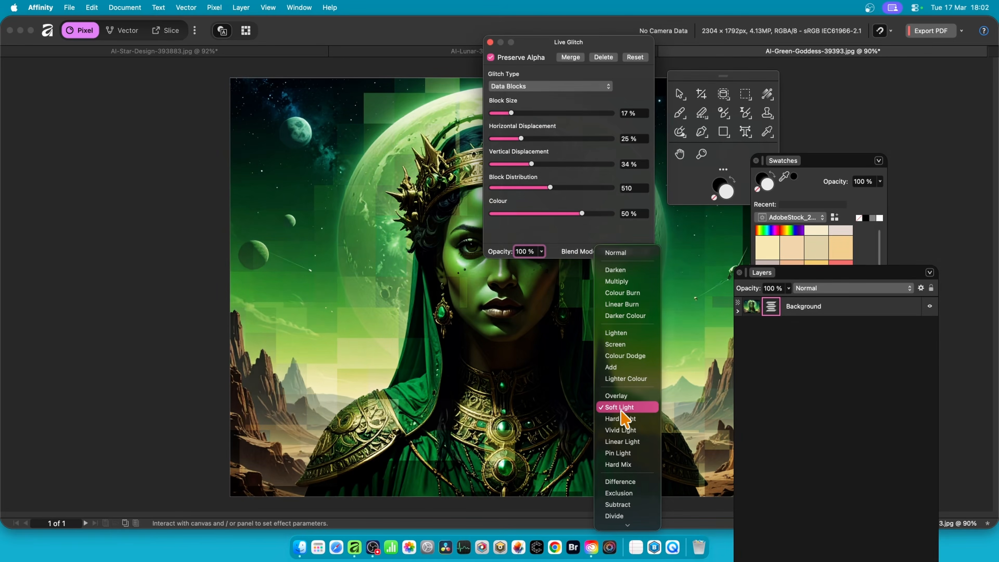
{"action": "left_click", "coordinate": [621, 441]}
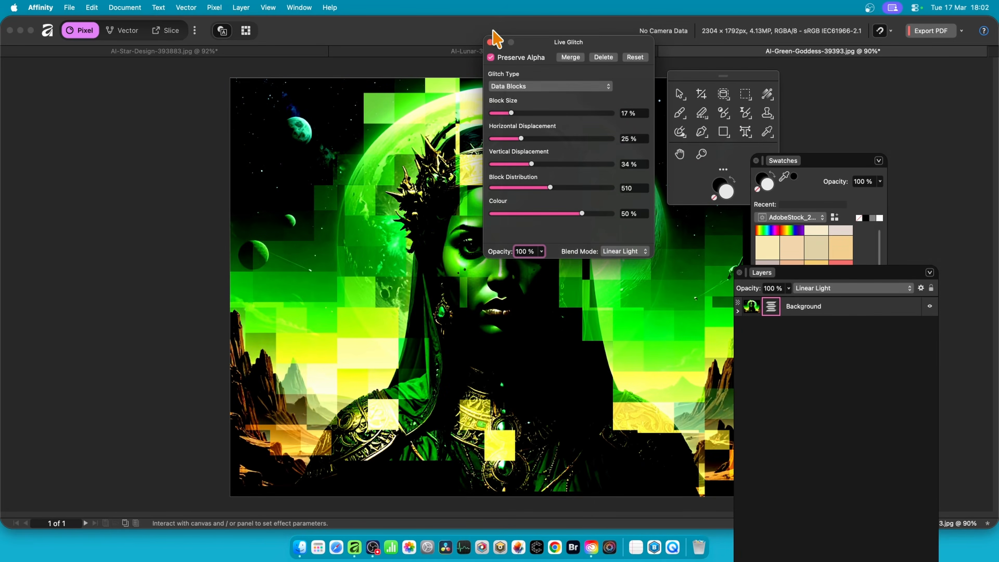
{"action": "left_click", "coordinate": [490, 42]}
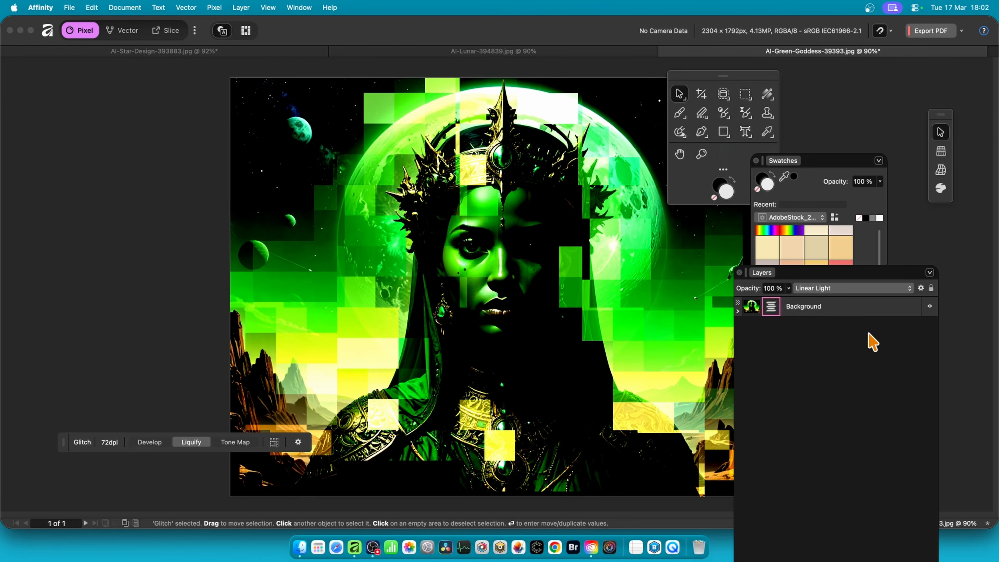
{"action": "left_click", "coordinate": [738, 311]}
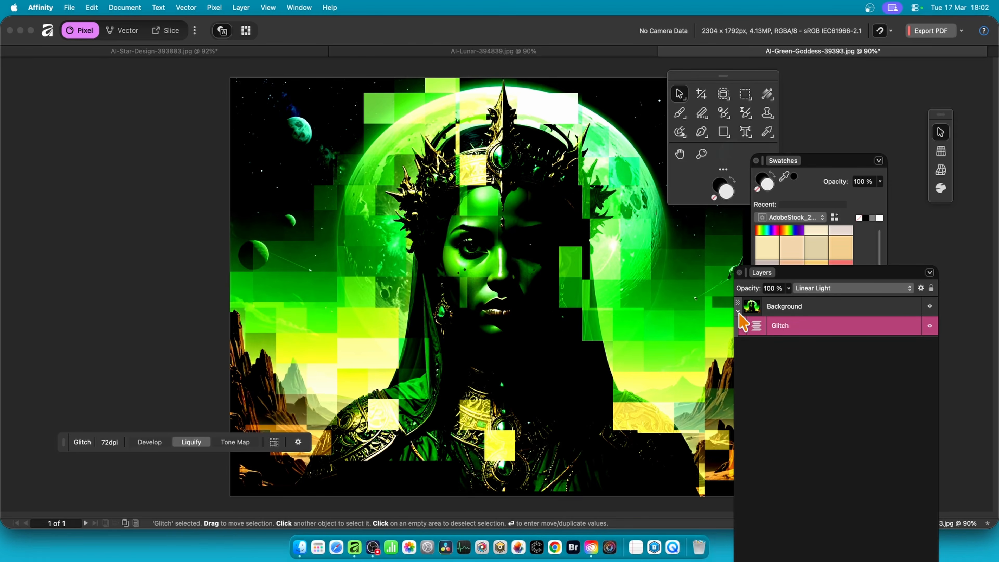